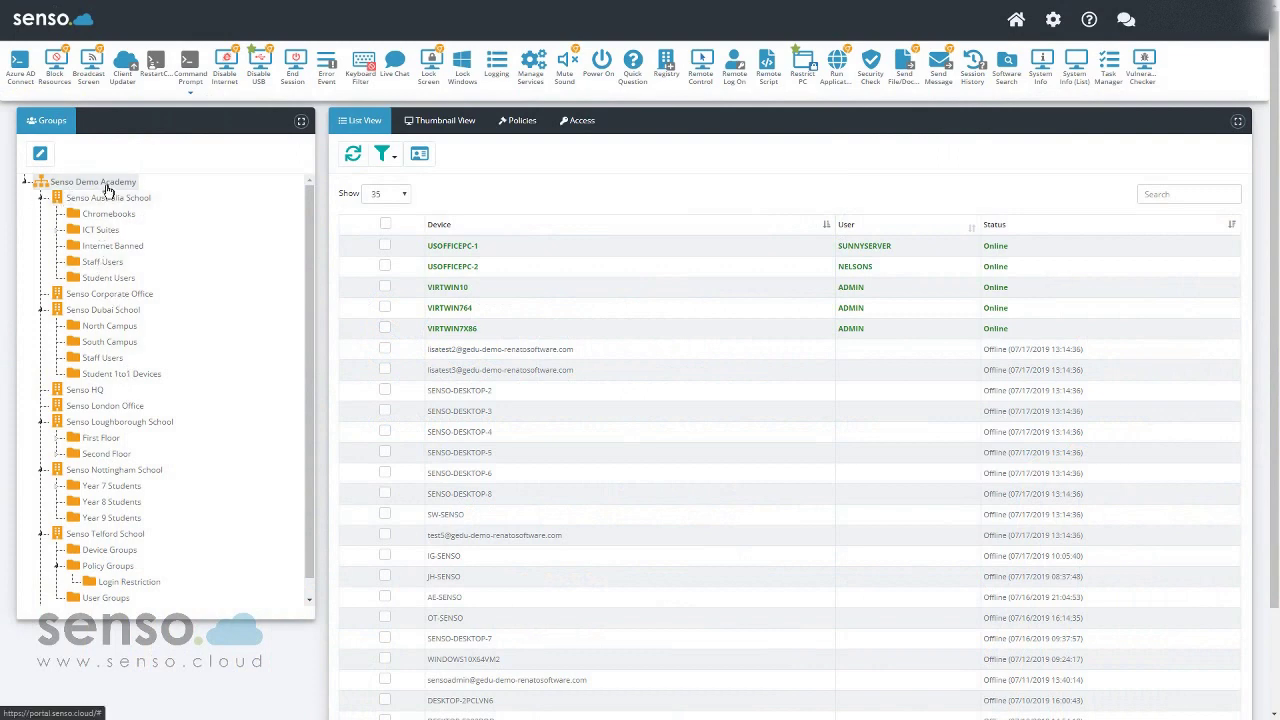
Collapse the Senso Australia, Dubai, Loughborough and Nottingham school branches in the group tree
click(43, 198)
click(42, 231)
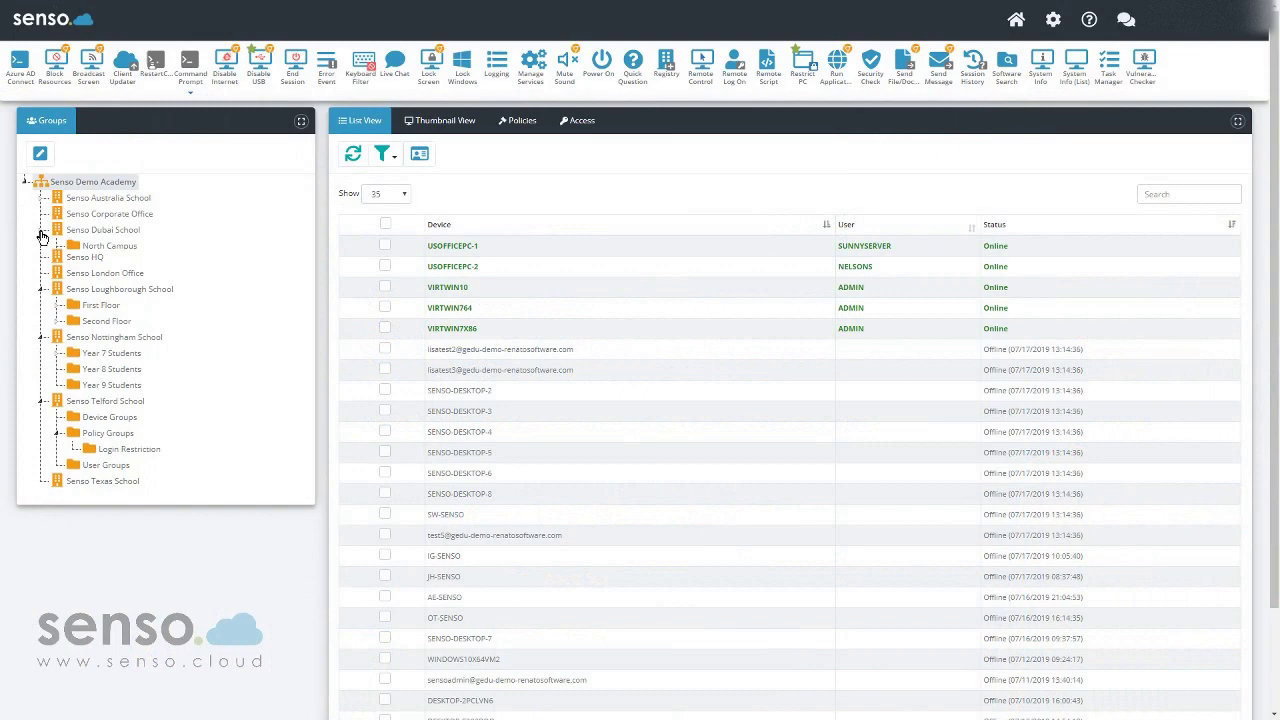
click(42, 278)
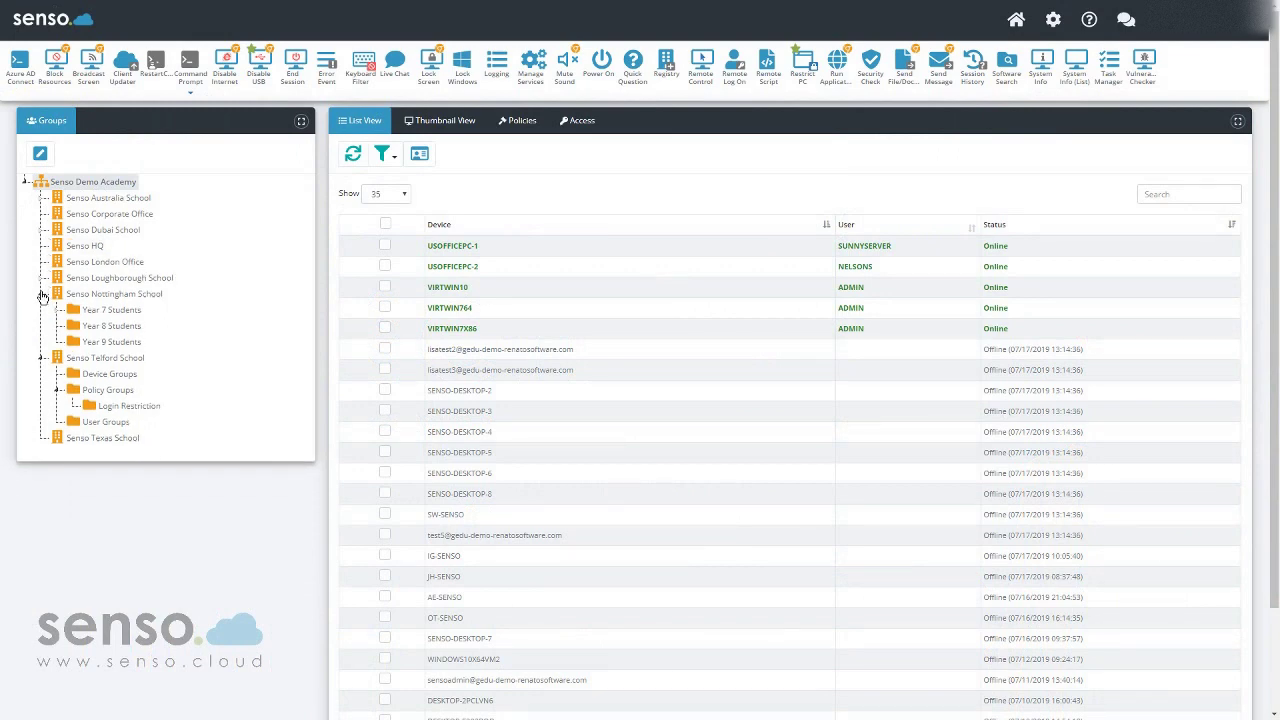
click(42, 297)
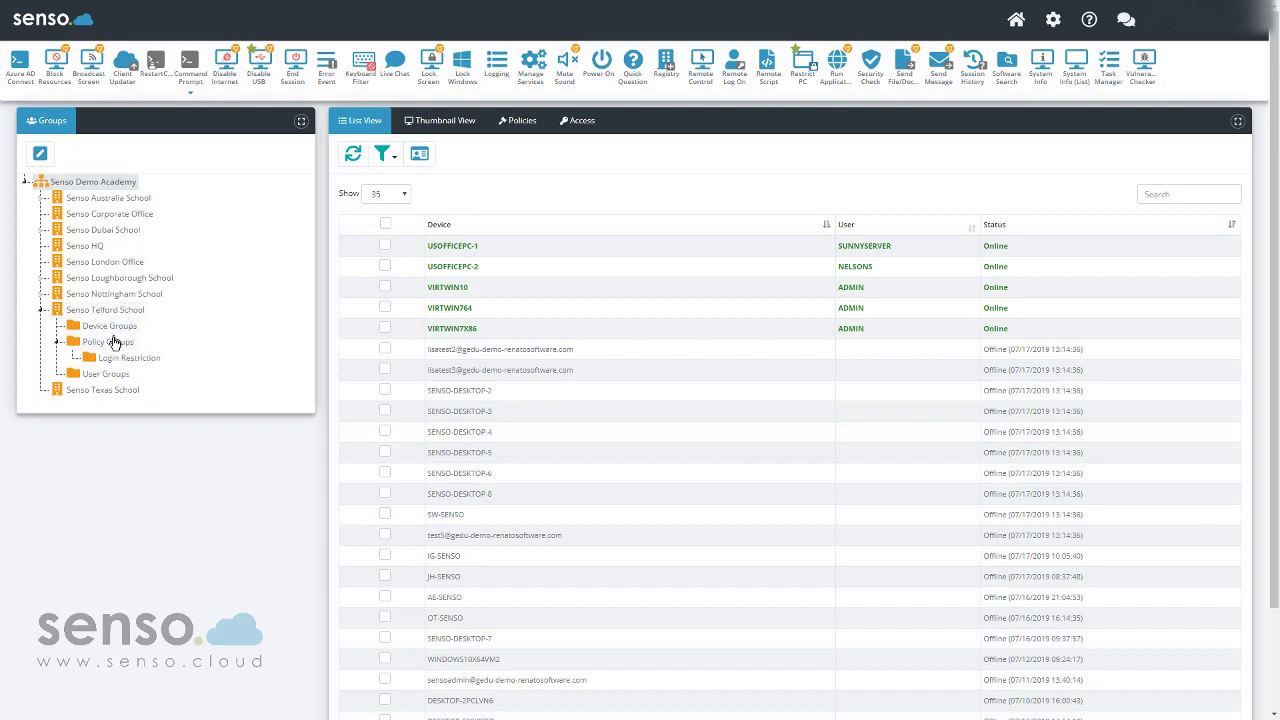
Add a group named Power Management Plan under Senso Telford School's Policy Groups, with a DeviceName LIKE % filter
click(112, 345)
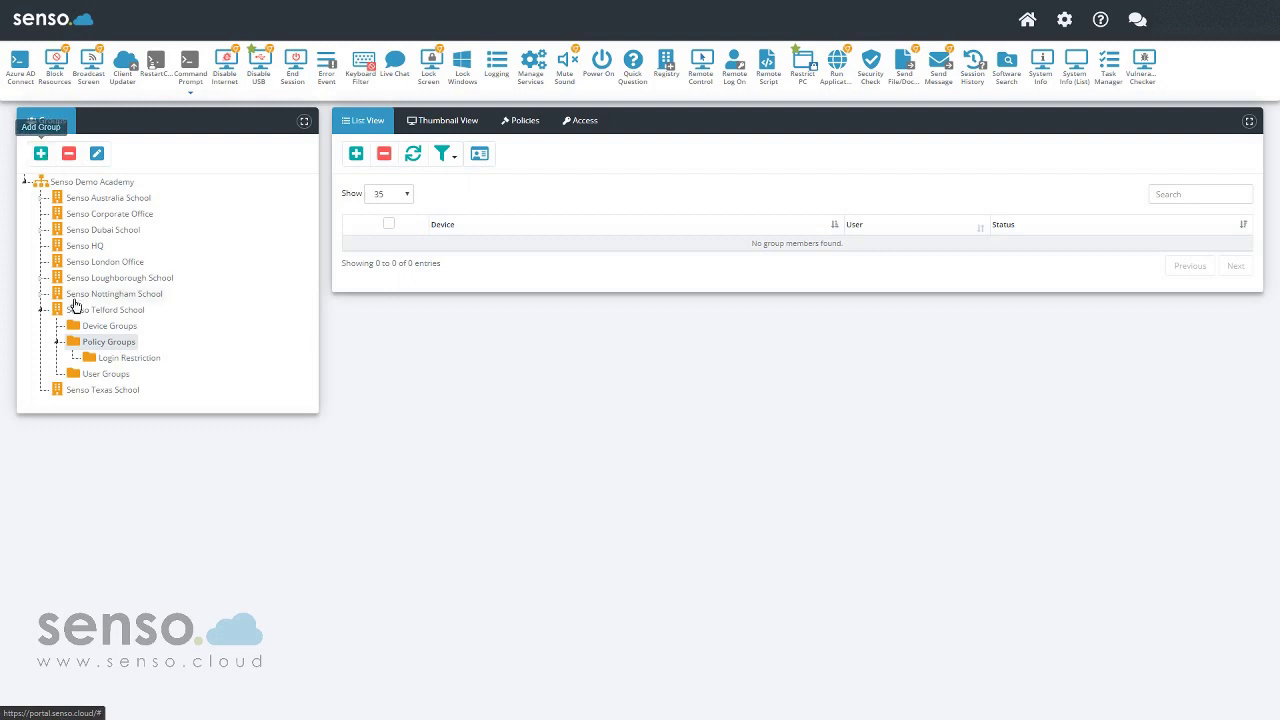
click(40, 155)
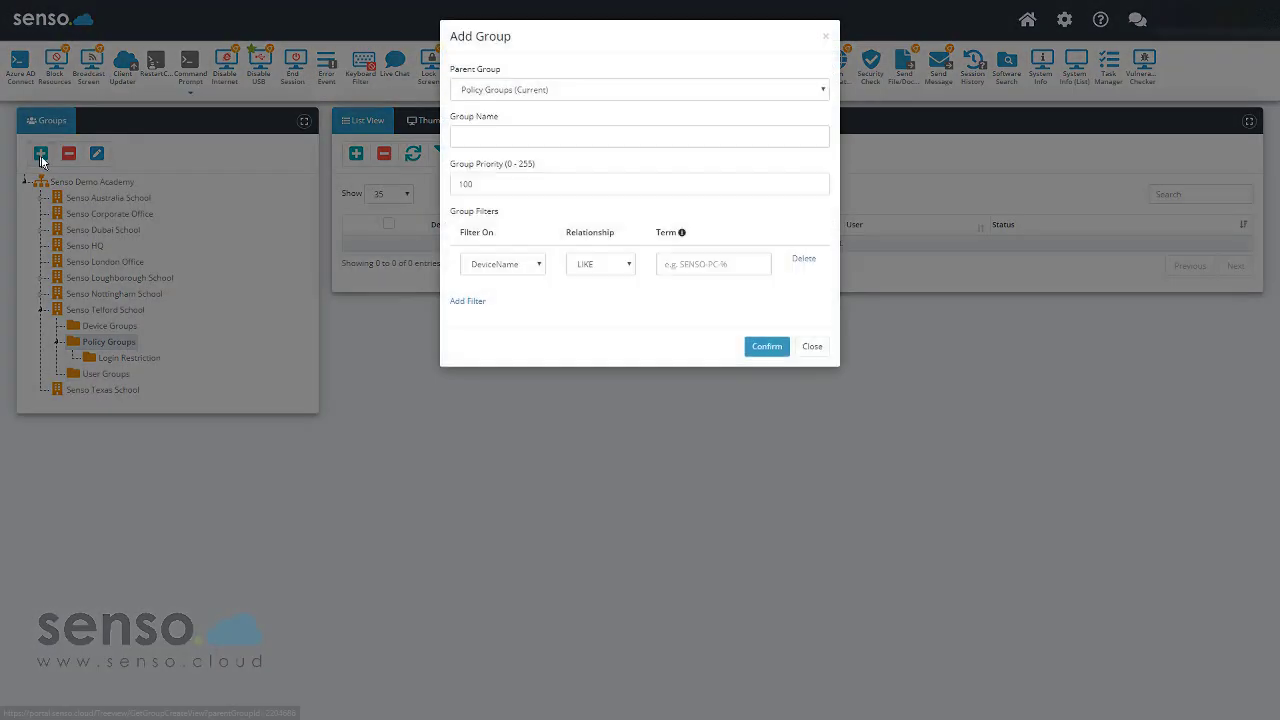
click(515, 133)
text(Power Management Plan)
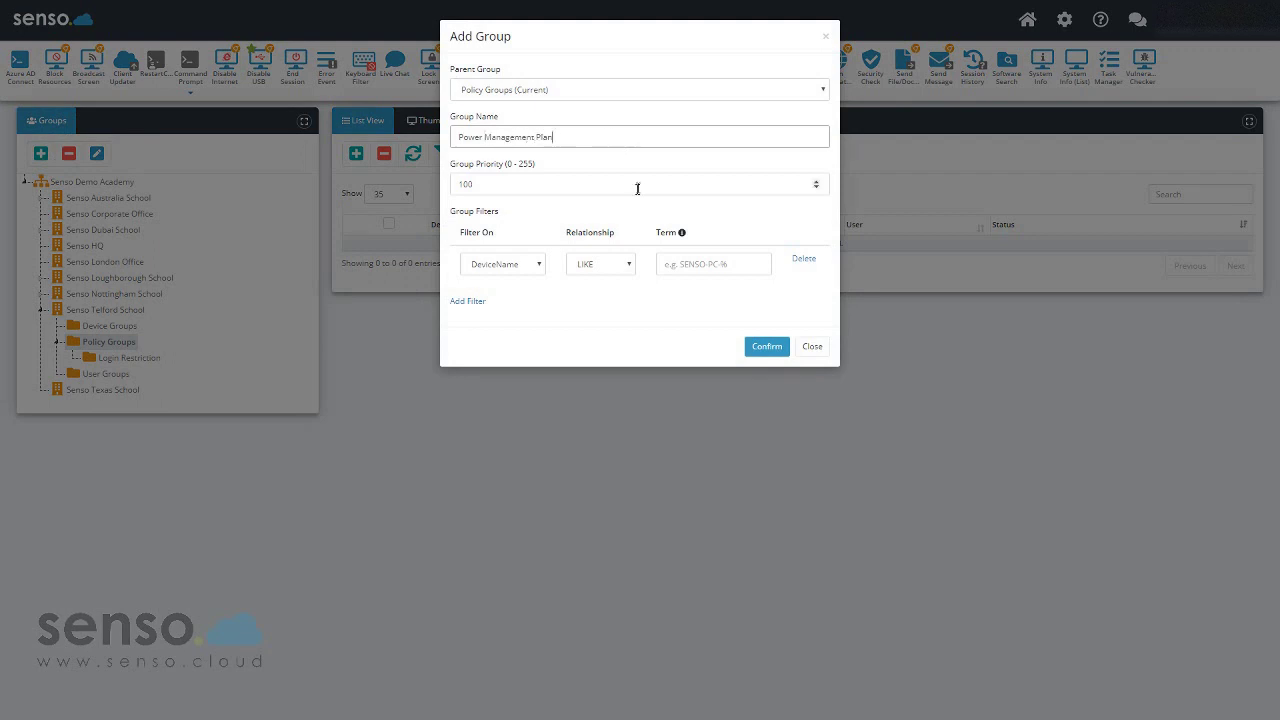
click(716, 267)
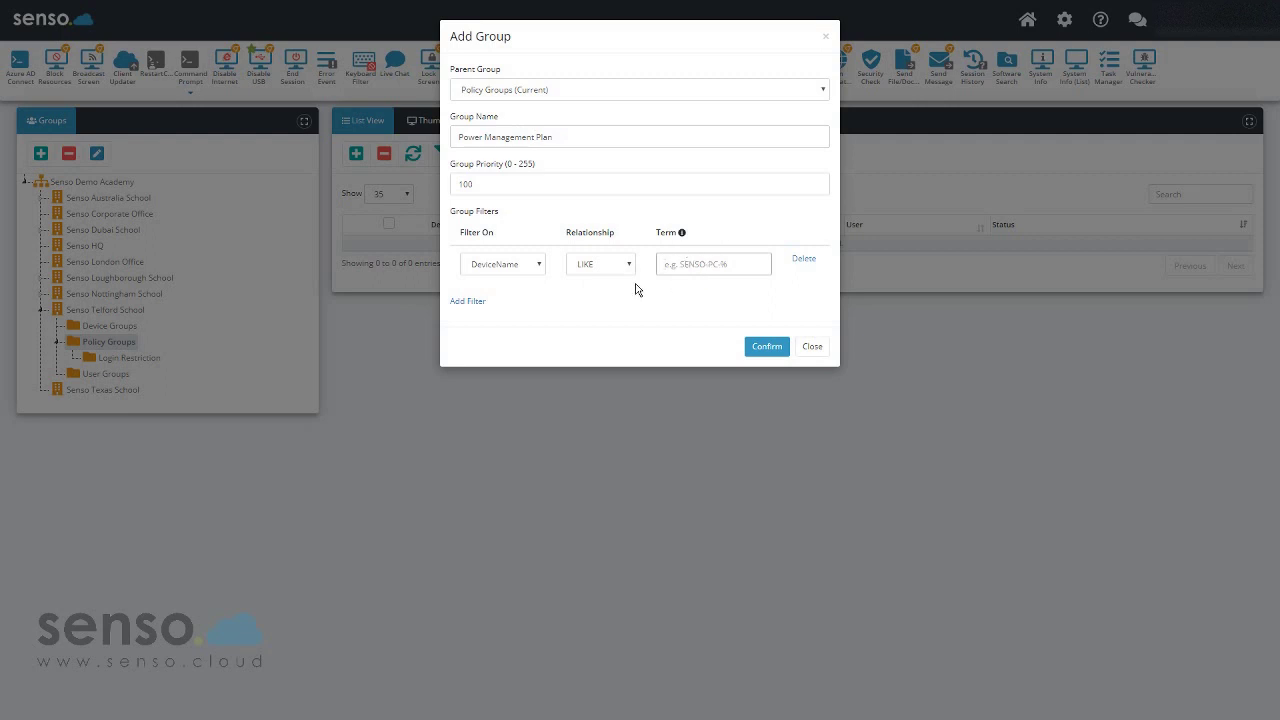
text(%)
click(767, 347)
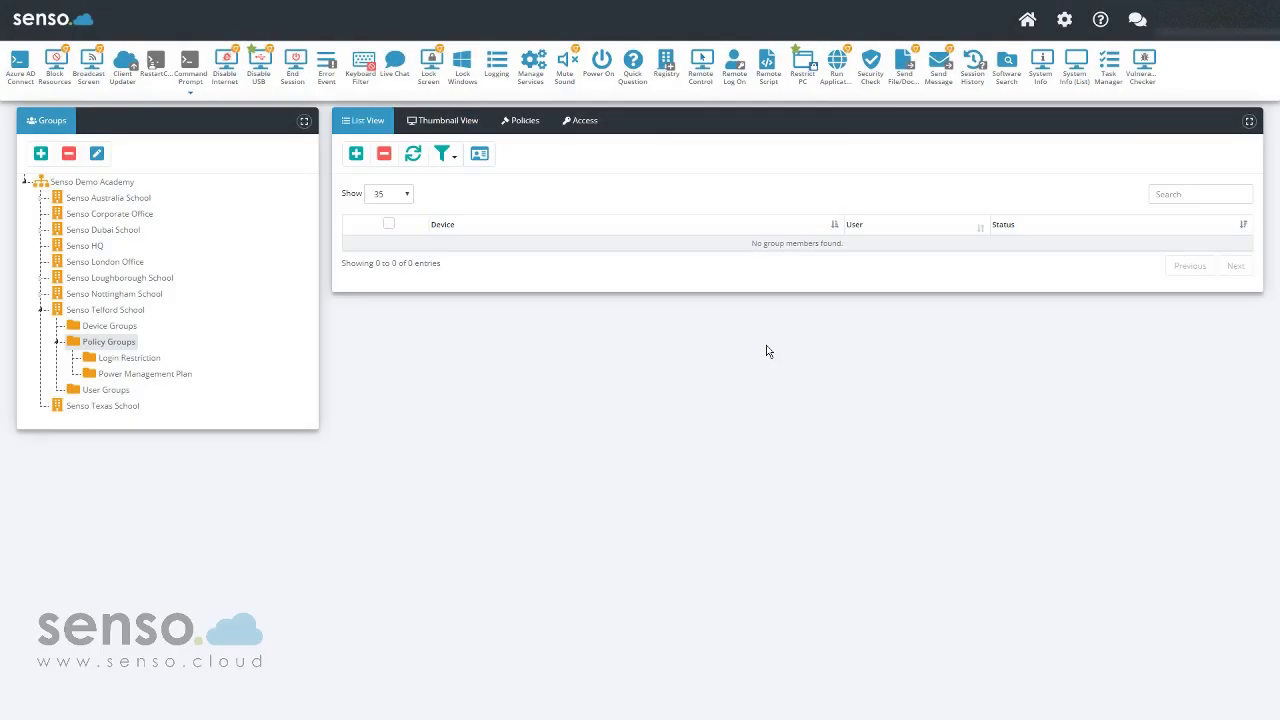
Add a second filter, DeviceName NOTLIKE DESKTOP%, to the Power Management Plan group
click(160, 376)
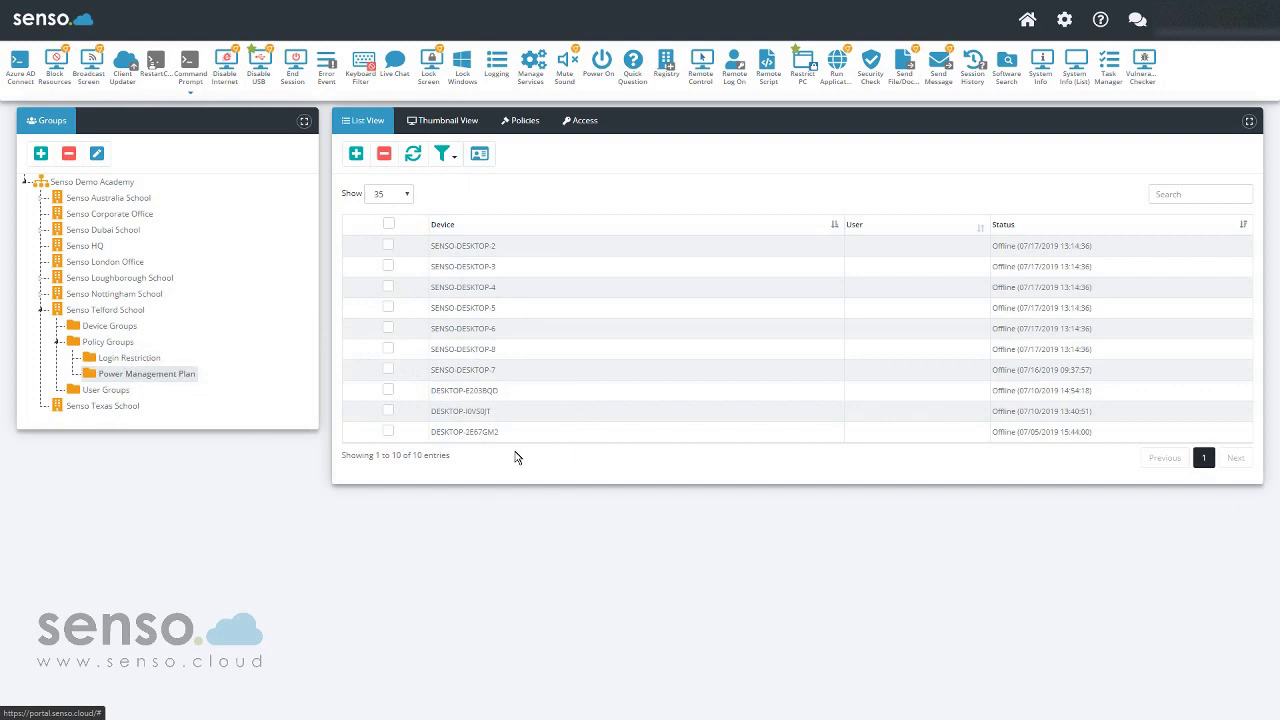
drag(514, 441, 437, 394)
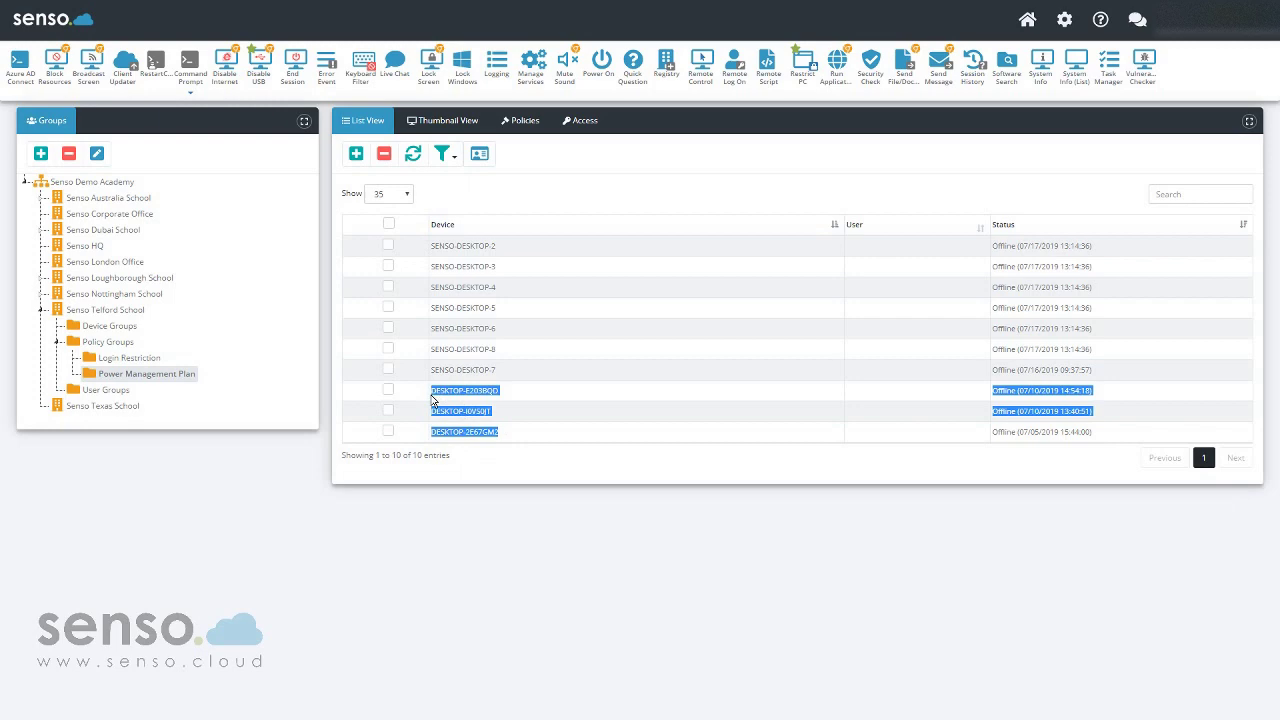
click(152, 402)
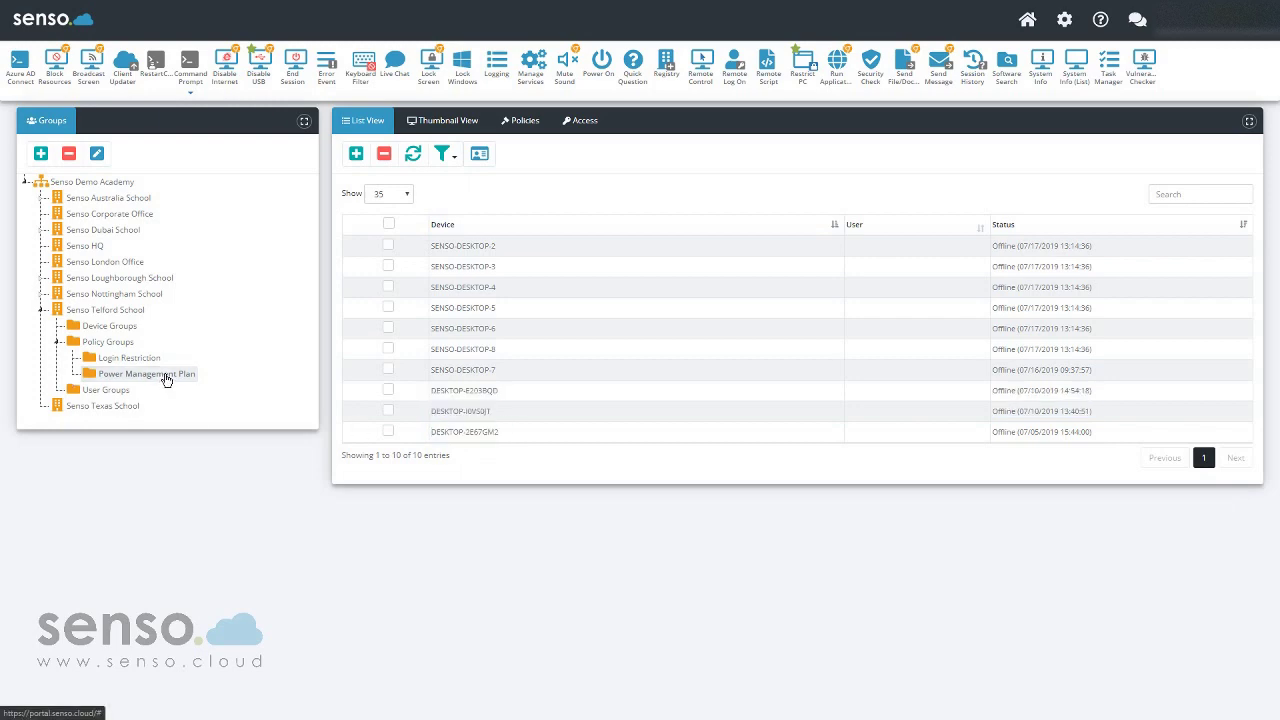
click(166, 376)
click(96, 153)
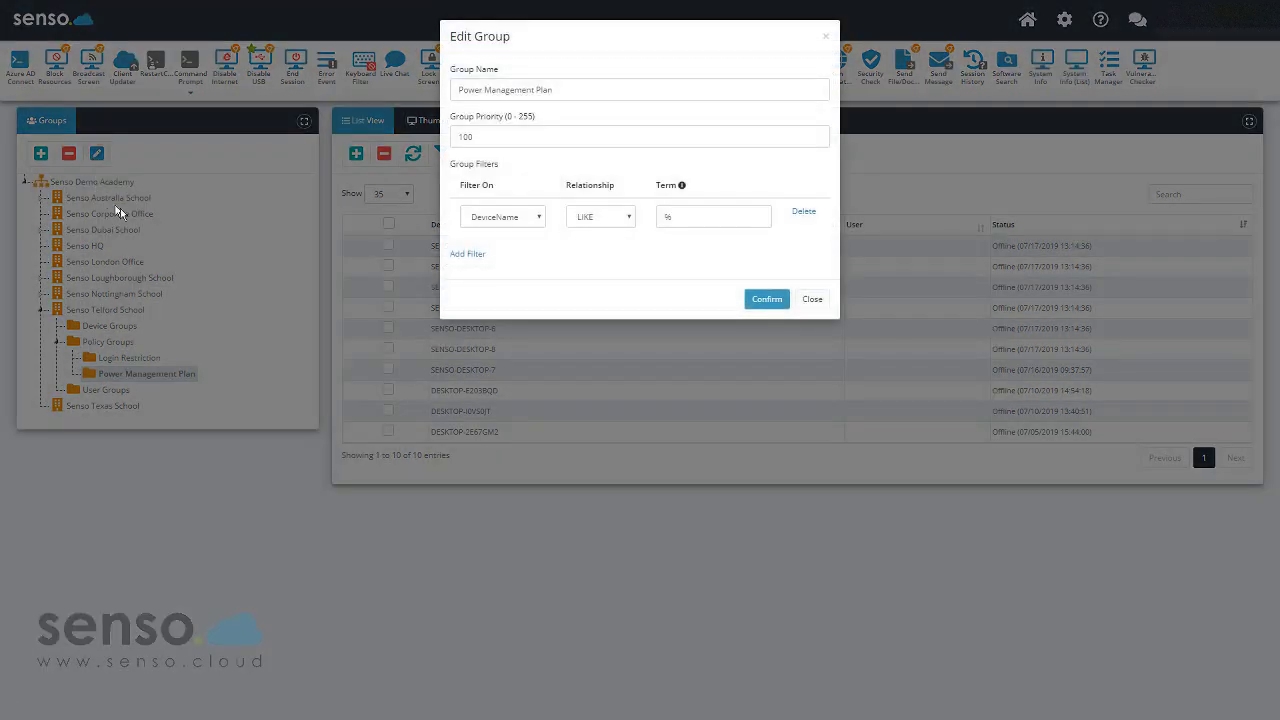
click(469, 255)
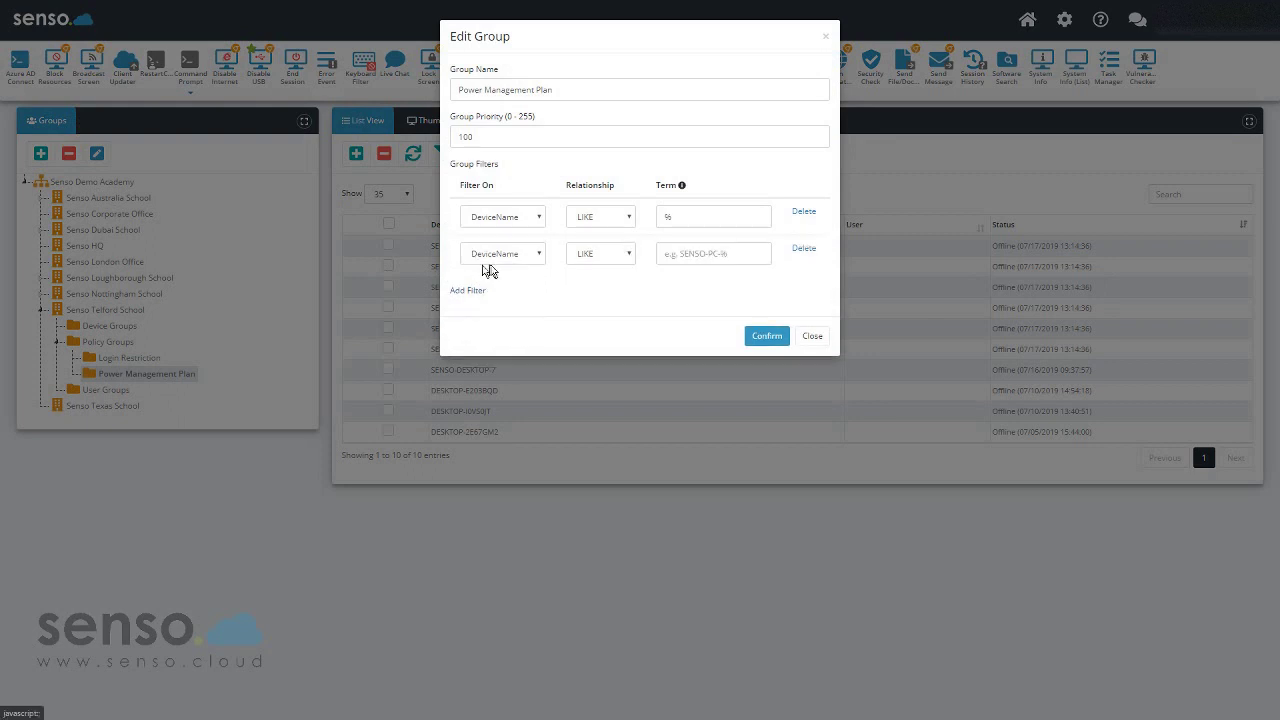
click(606, 256)
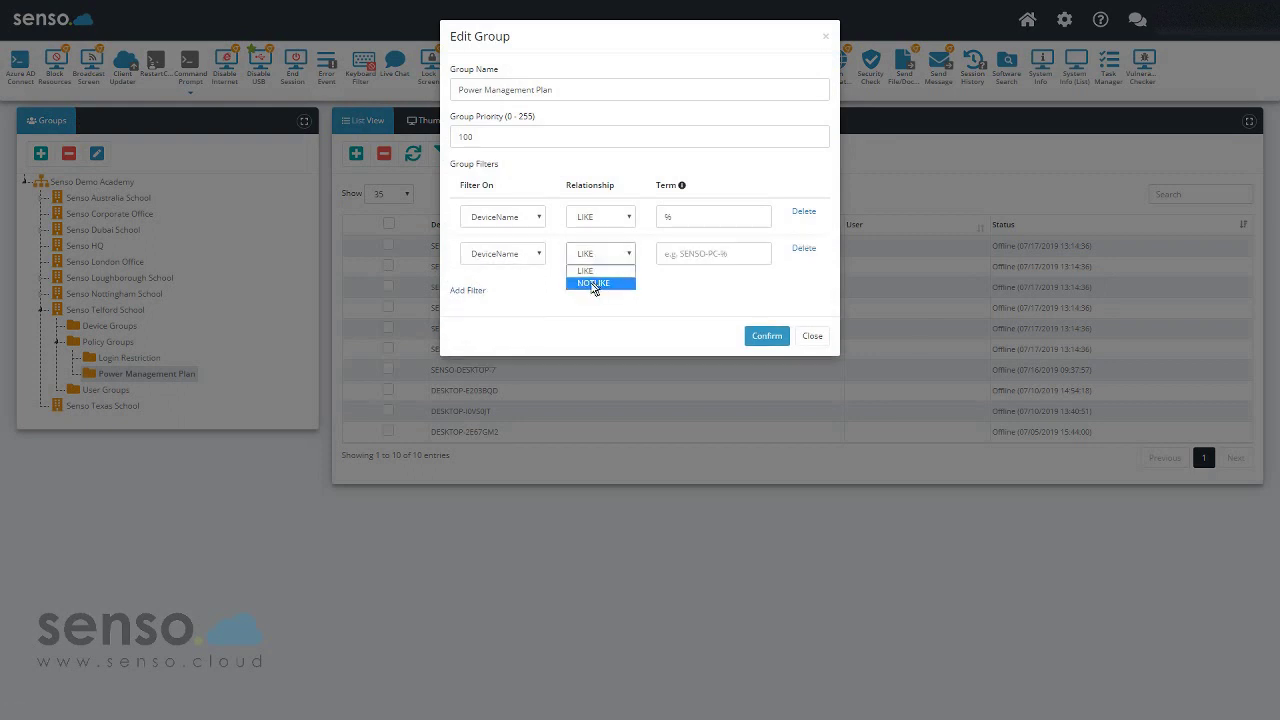
click(594, 285)
click(692, 257)
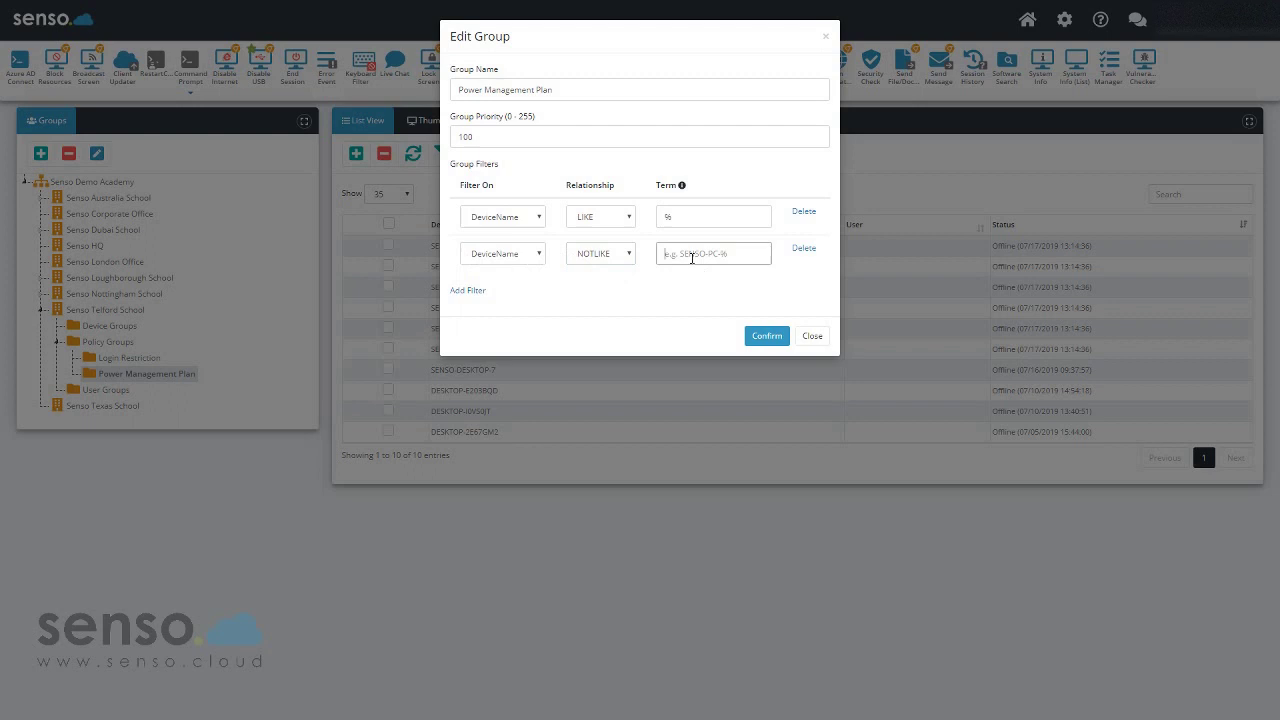
text(DESKTOP%)
click(766, 337)
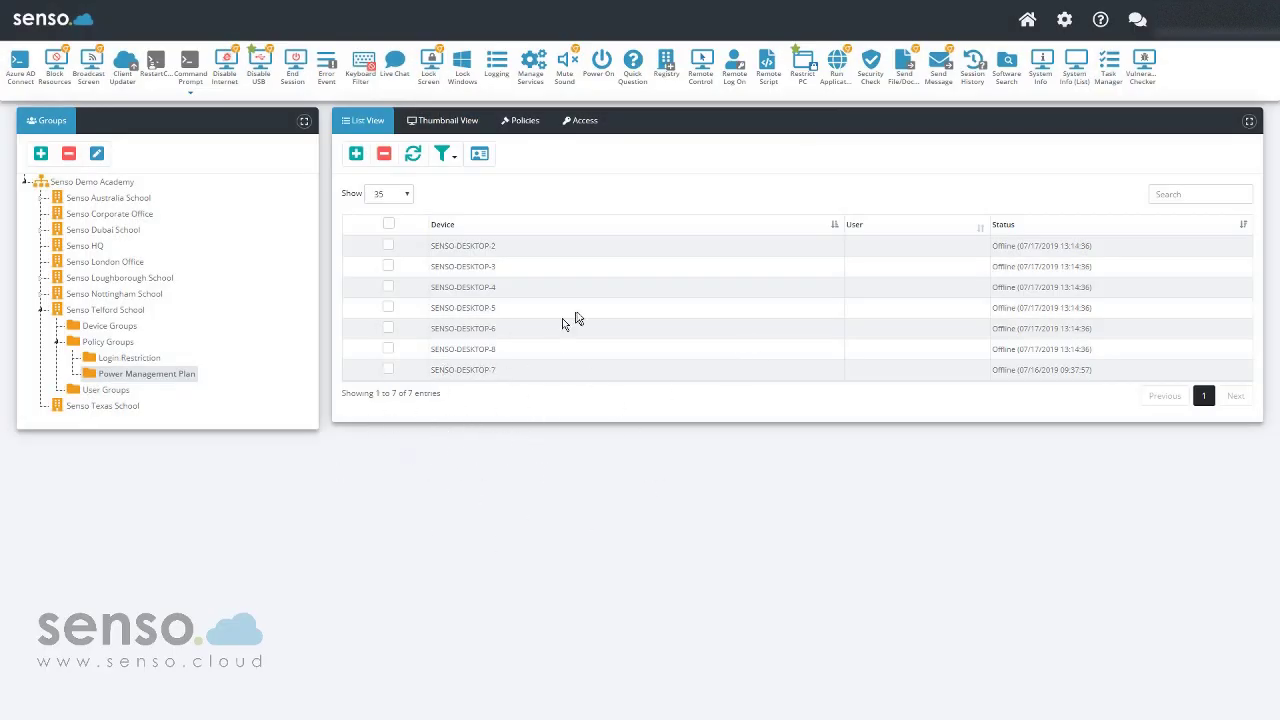
Create a policy named Power Management Plan for the Power Management Plan group, leaving its Enabled state off
click(525, 122)
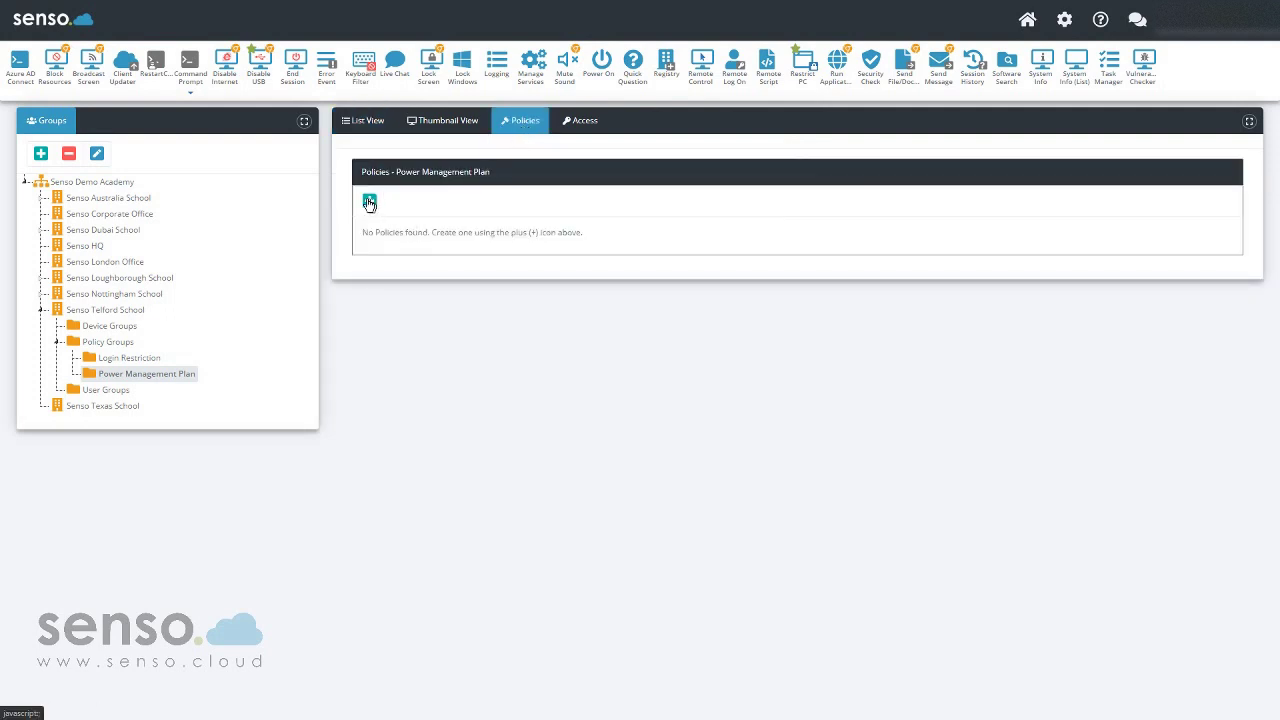
click(369, 203)
click(934, 206)
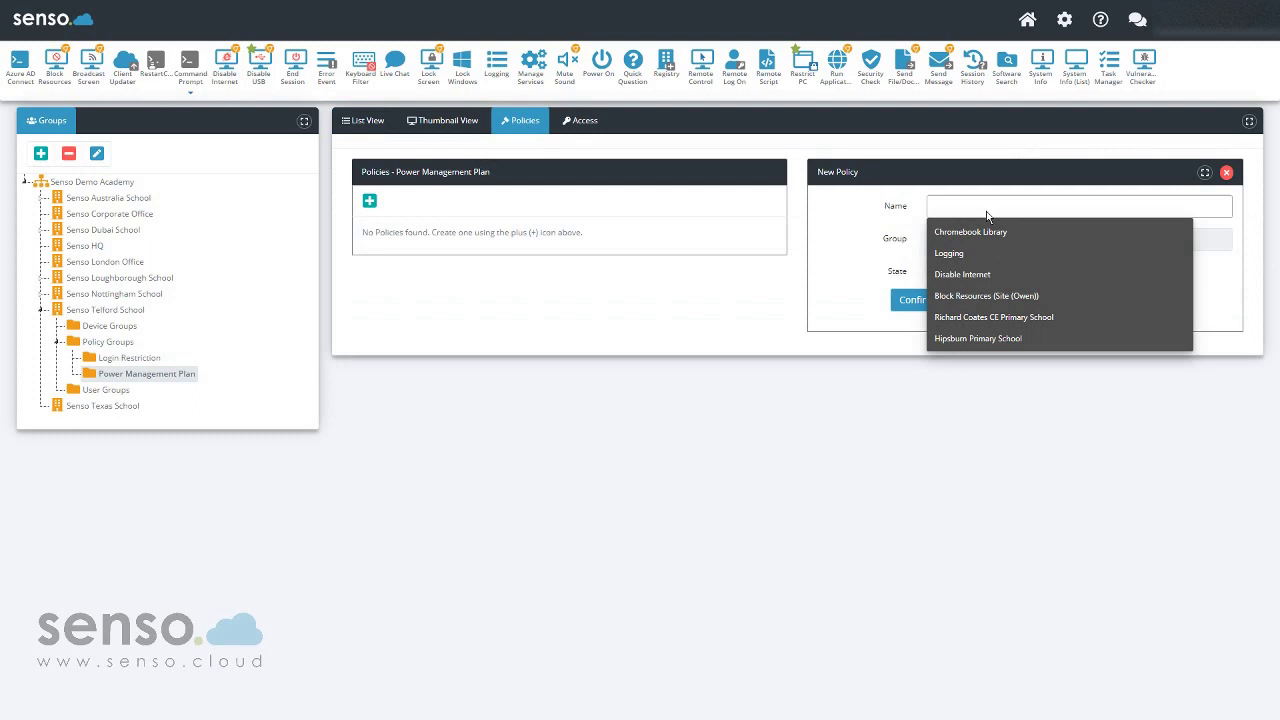
text(Power Management Plan)
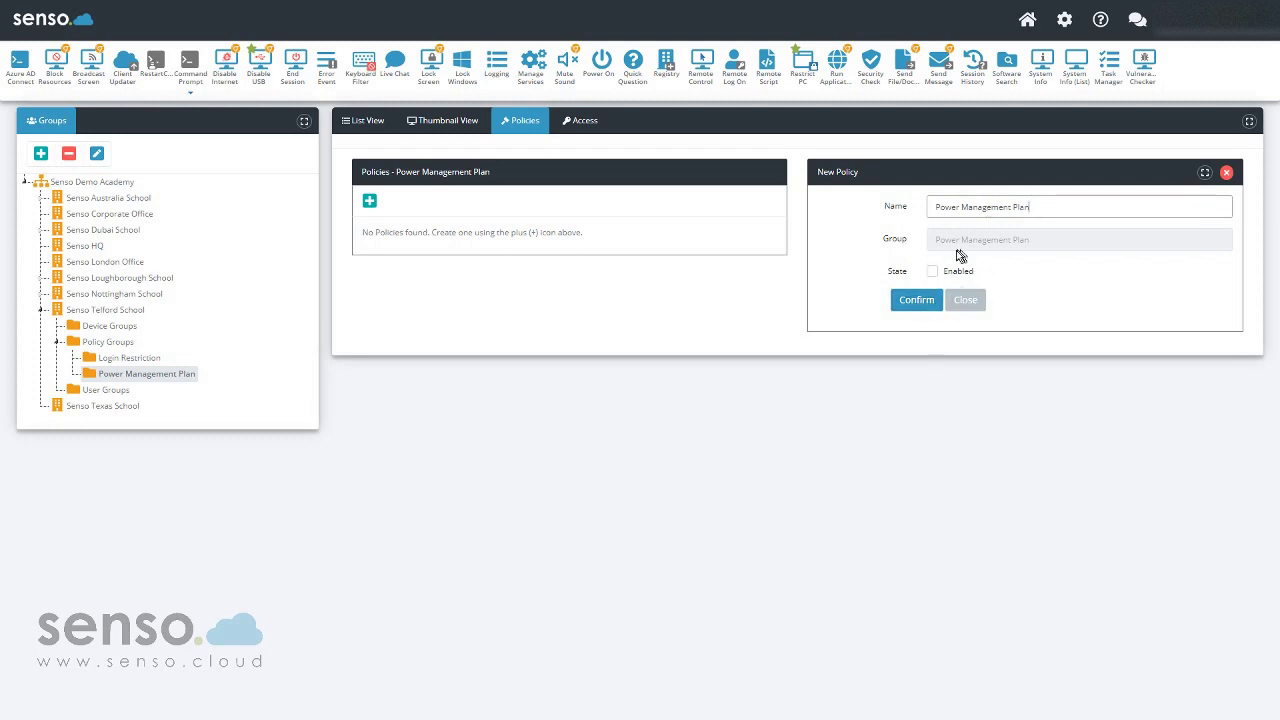
click(925, 308)
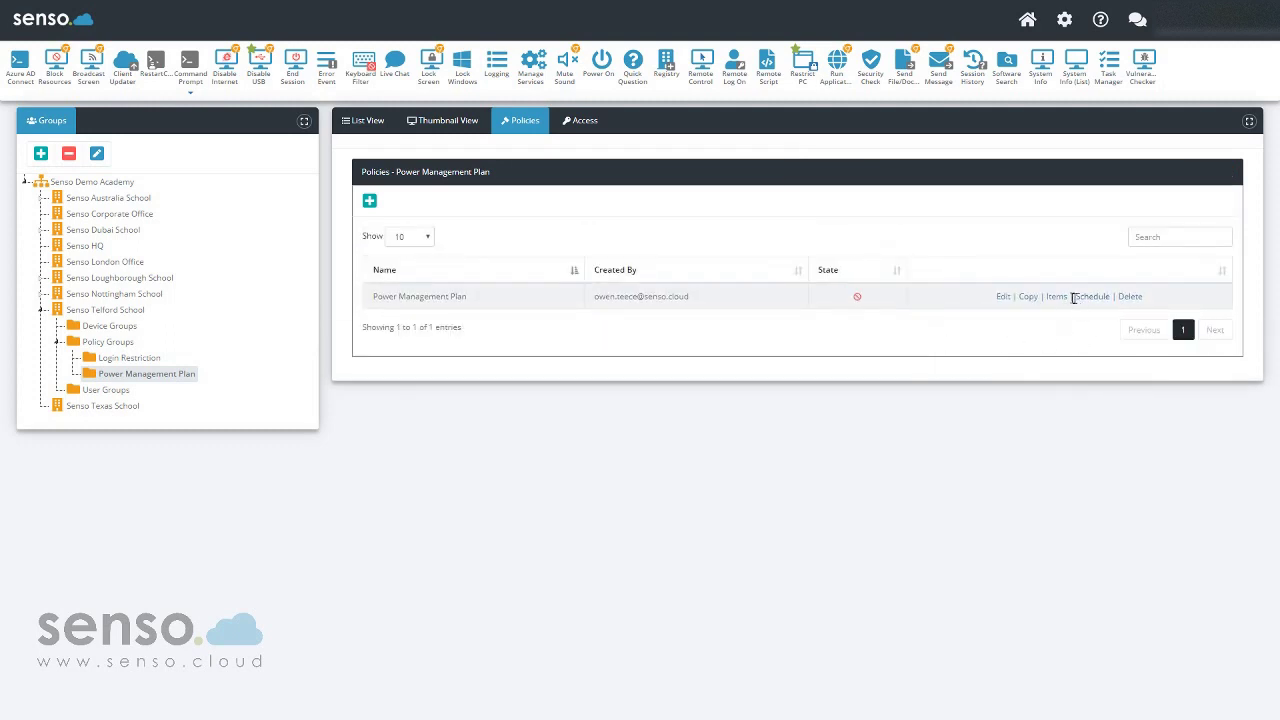
Add an End Session item to the Power Management Plan policy, set to Shutdown with users allowed to cancel the shutdown
click(1057, 299)
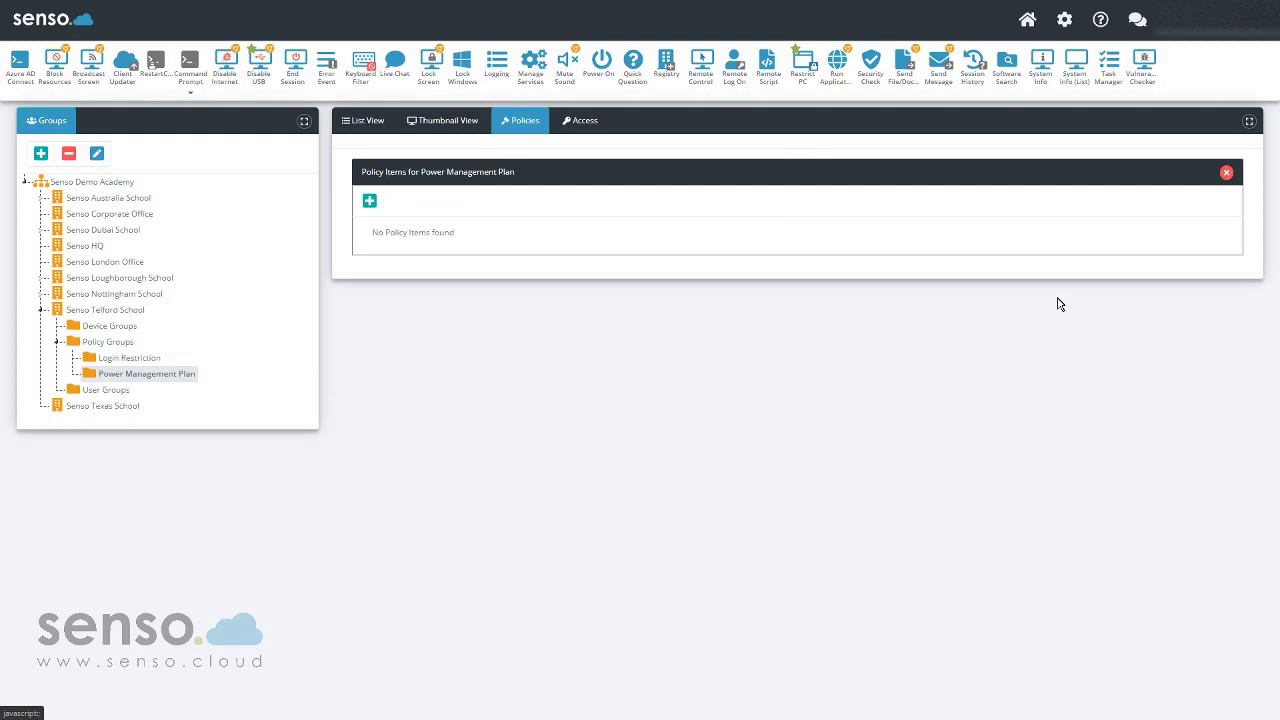
click(369, 279)
click(470, 268)
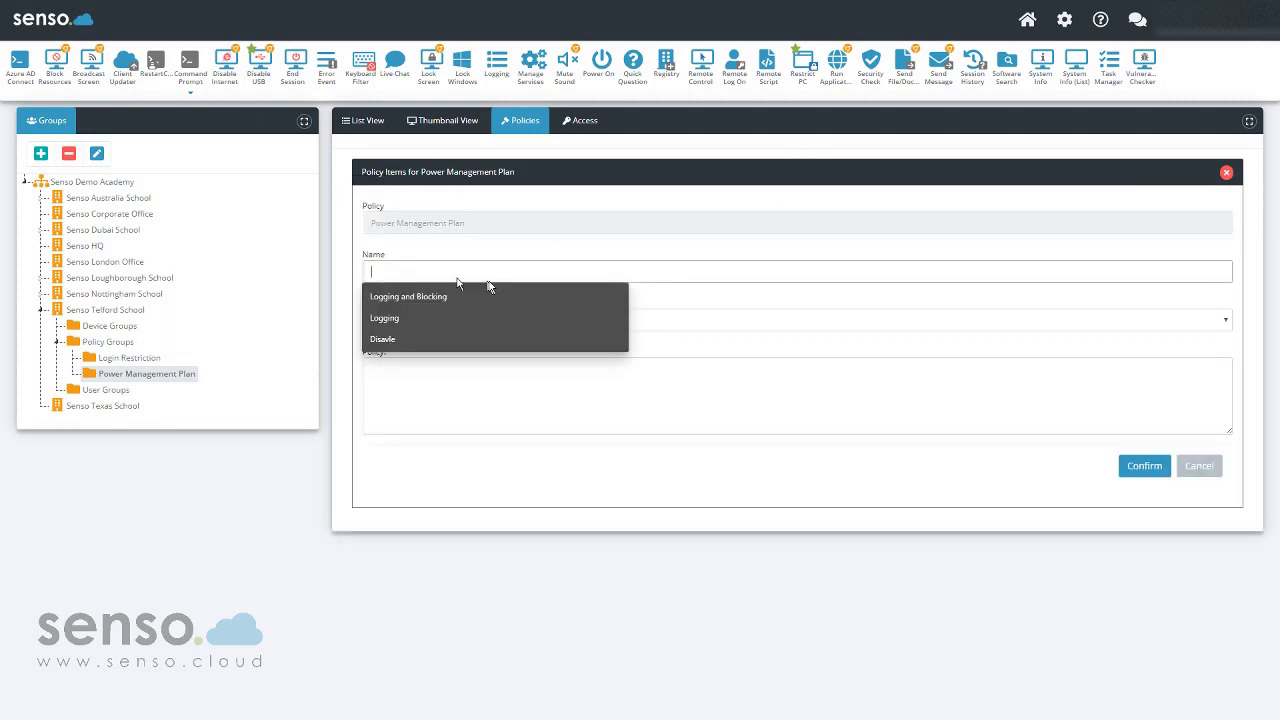
click(760, 322)
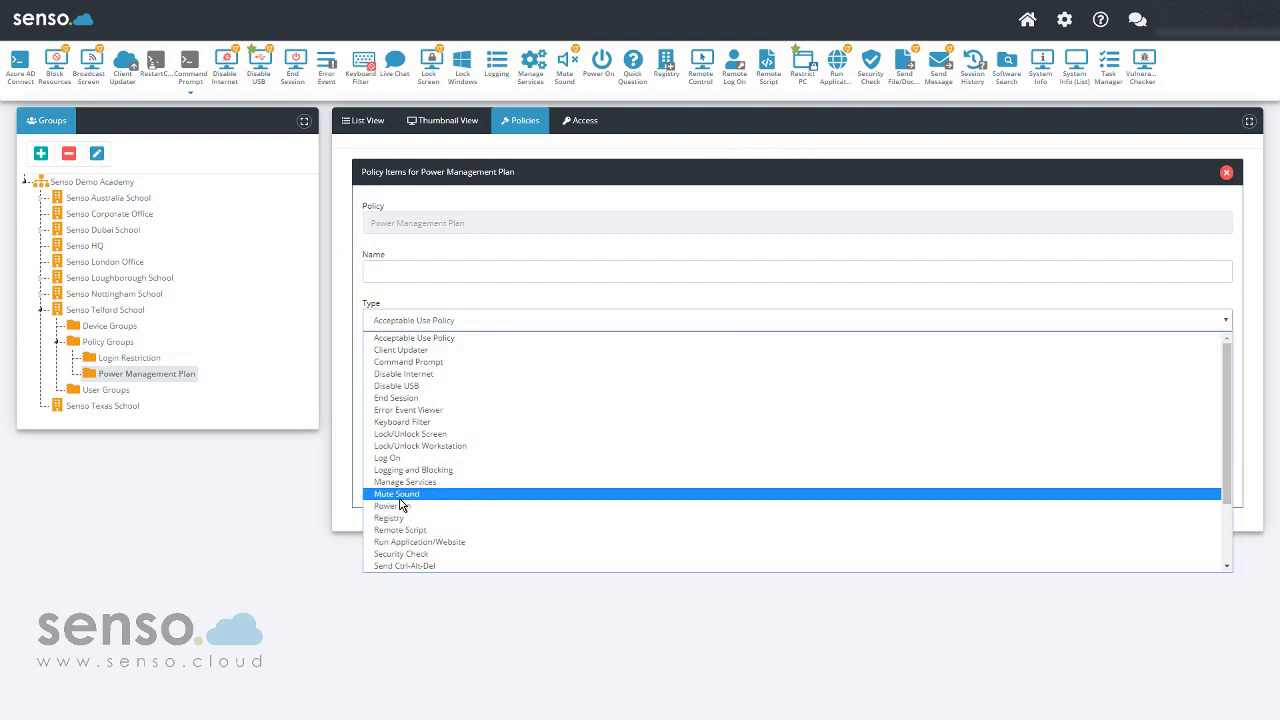
click(410, 398)
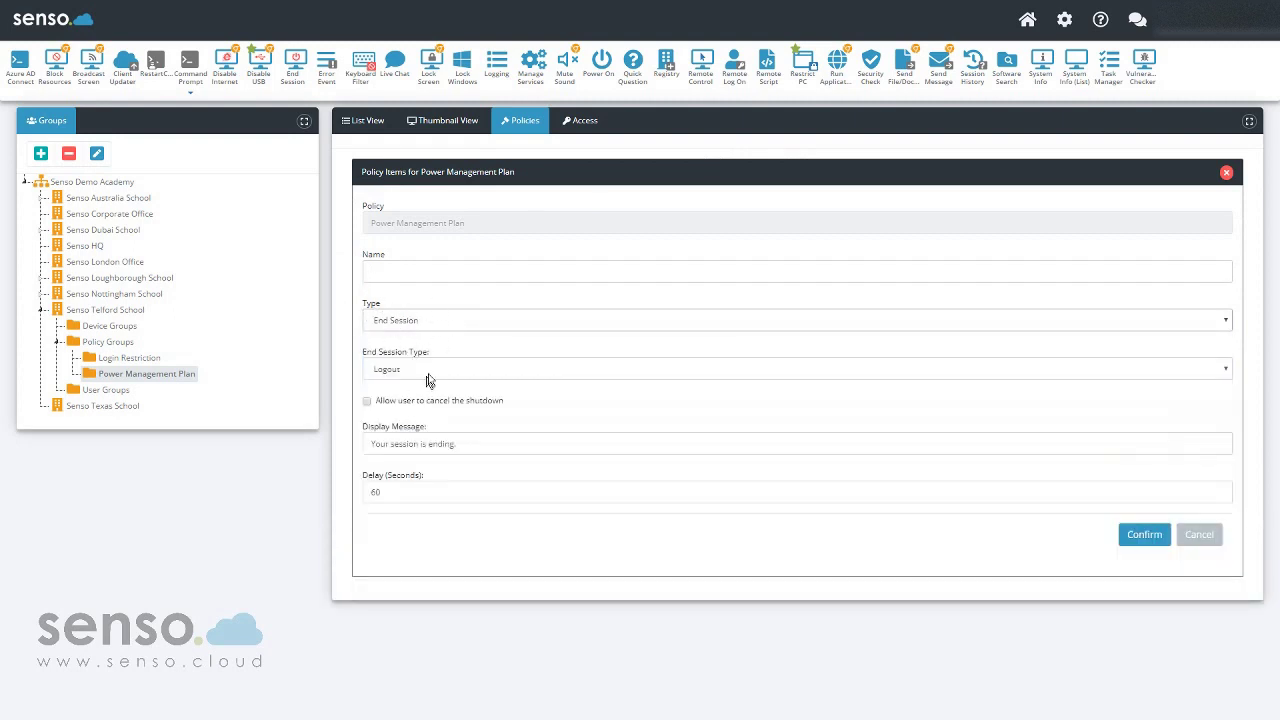
click(431, 372)
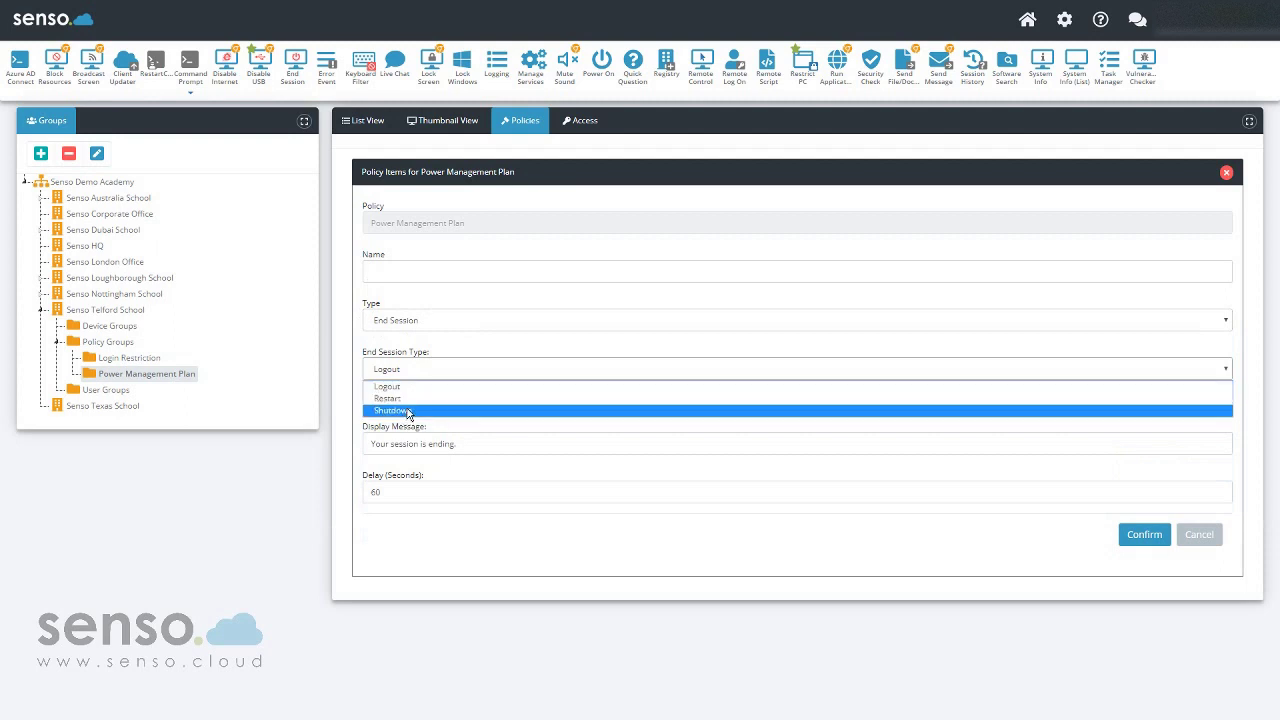
click(408, 411)
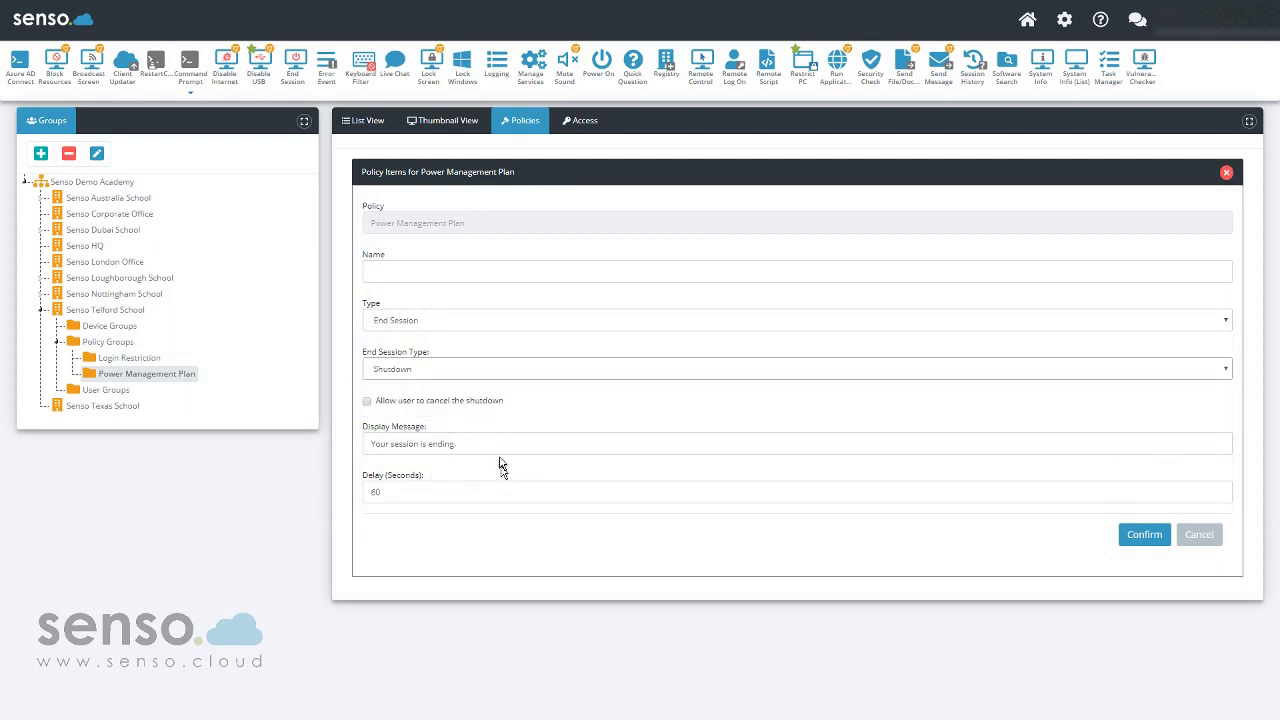
click(432, 404)
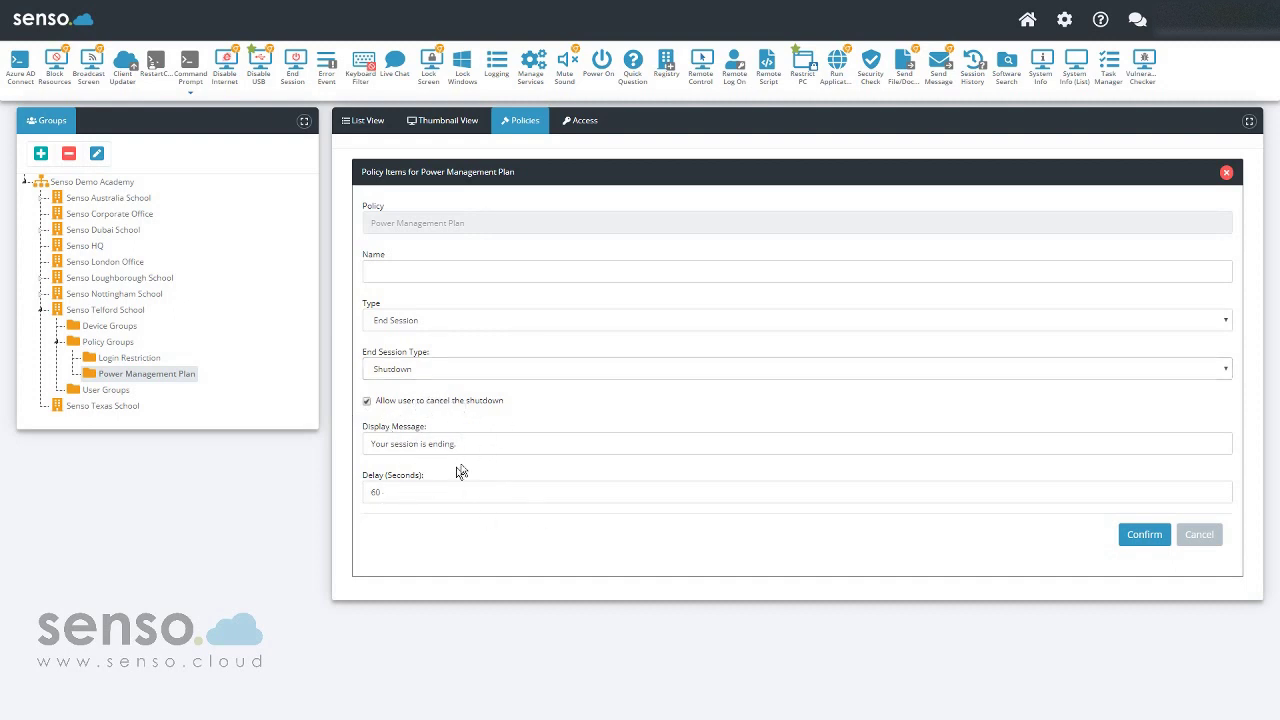
click(1145, 536)
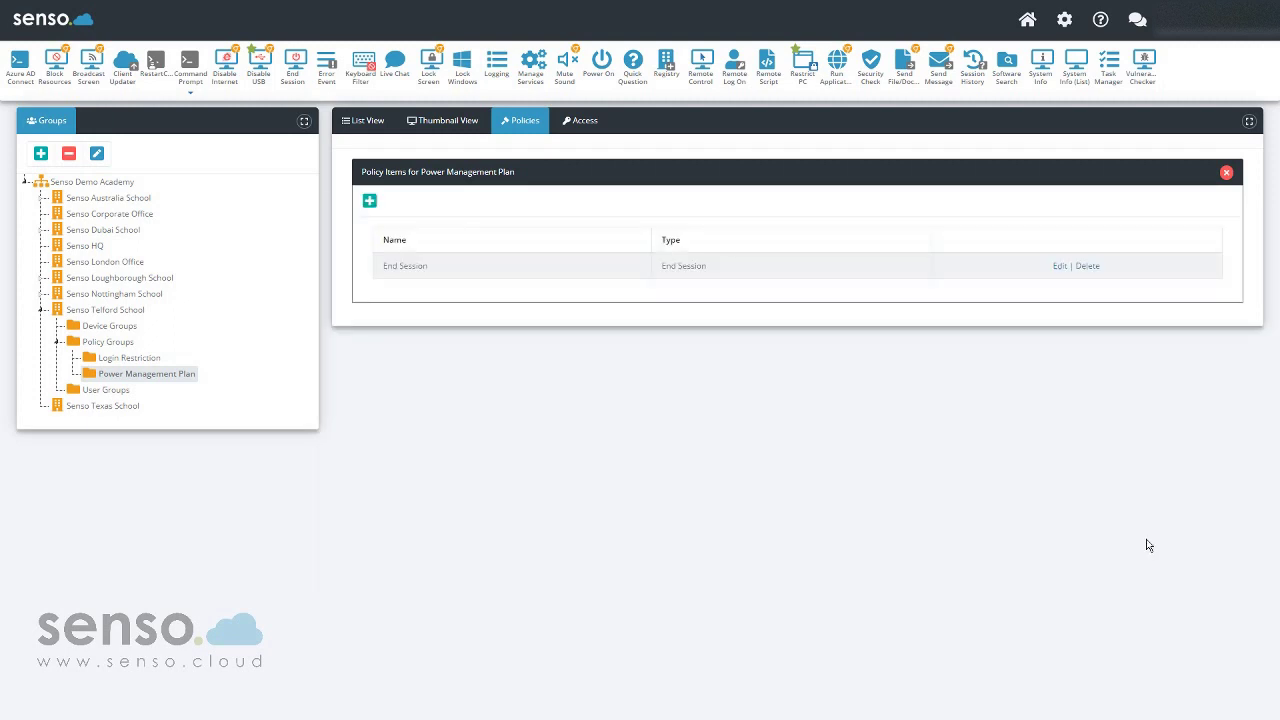
click(1226, 174)
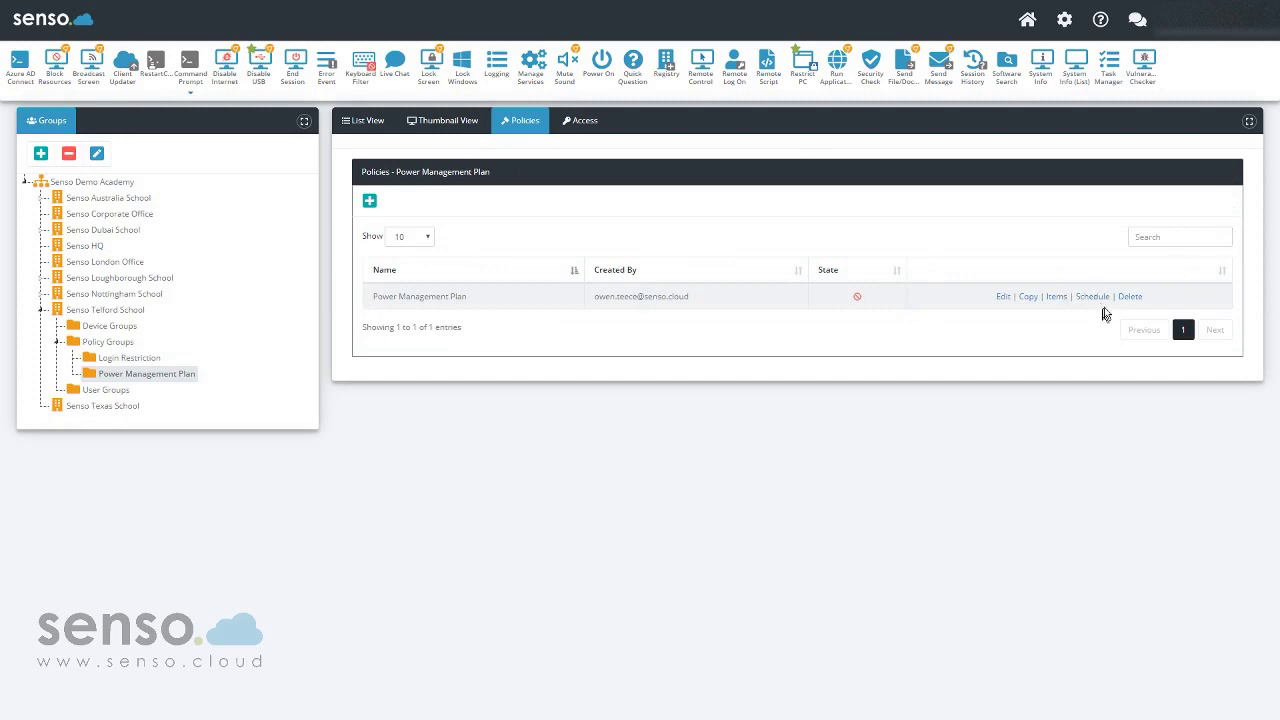
Start a new schedule for the Power Management Plan policy that runs from 18:00 to 18:05
click(1095, 297)
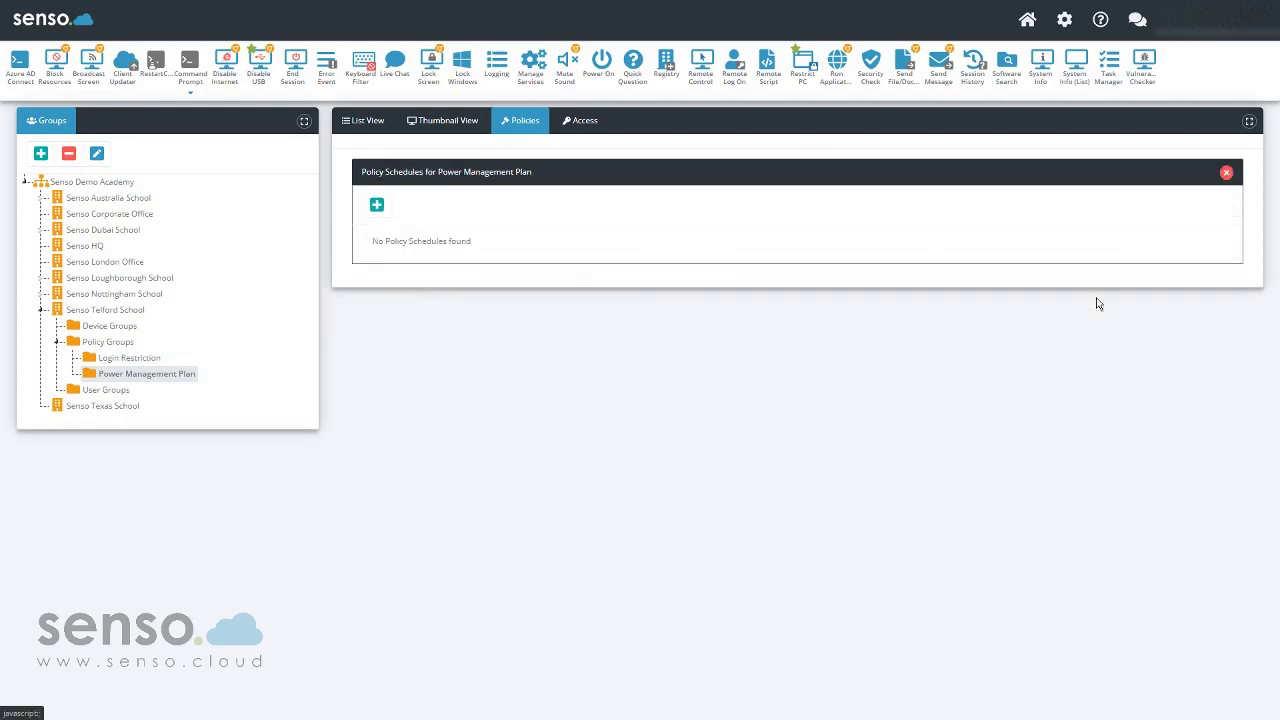
click(377, 209)
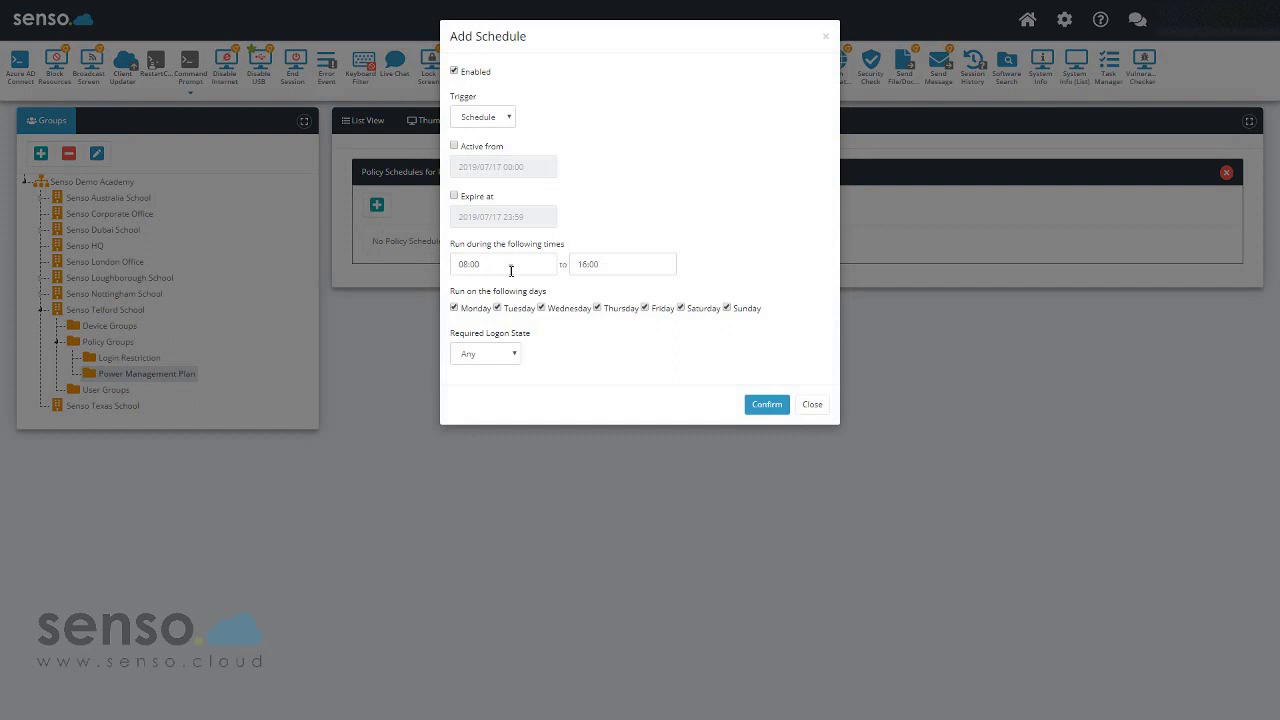
click(511, 265)
text(1)
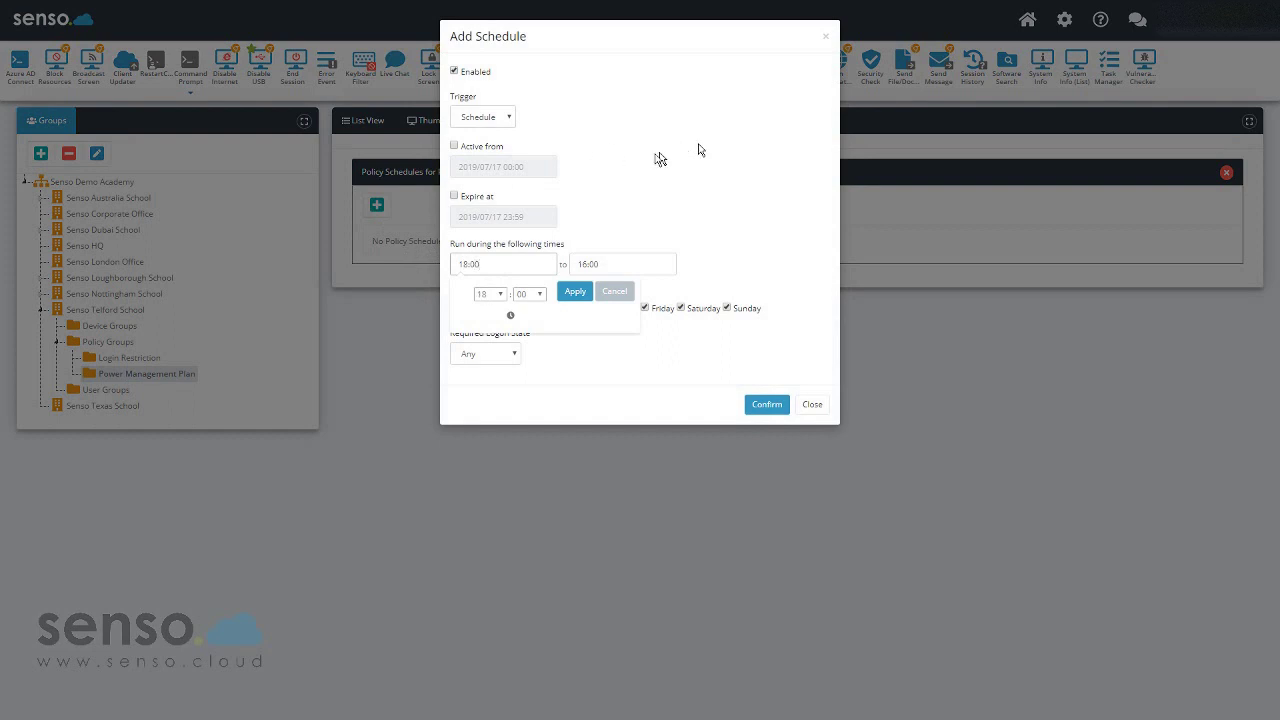
click(575, 291)
click(614, 263)
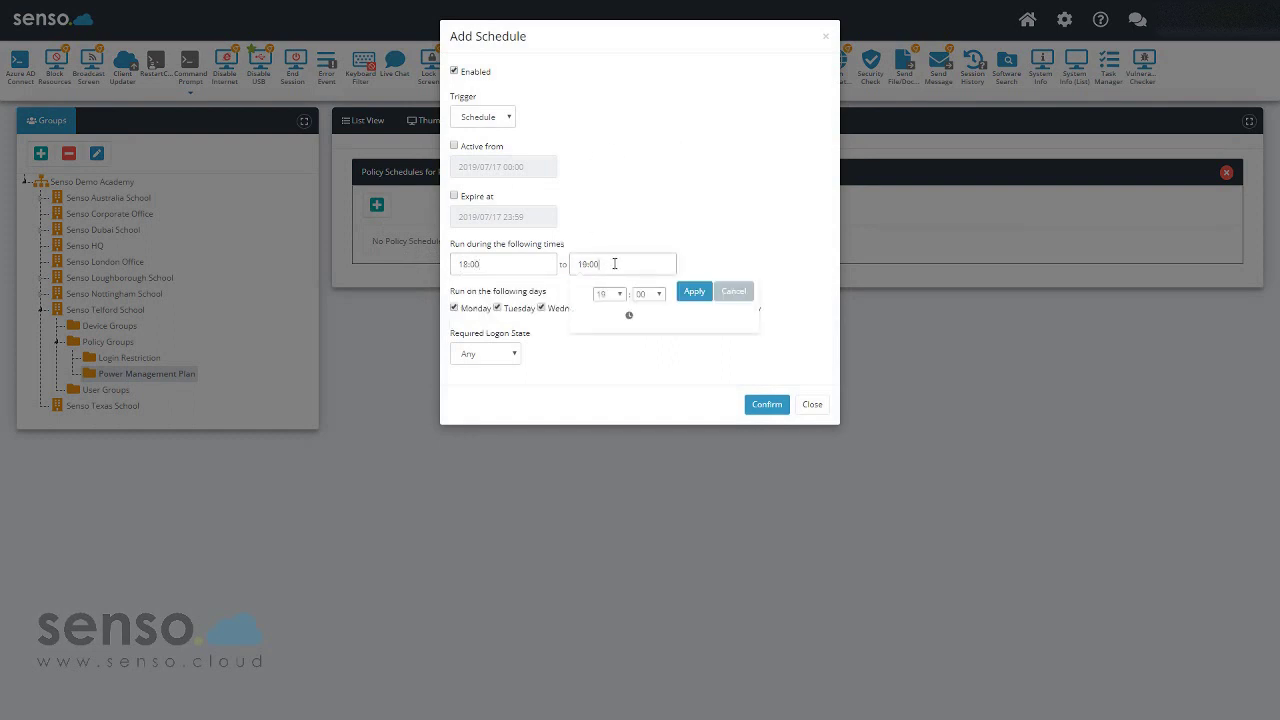
text(18:05)
click(697, 296)
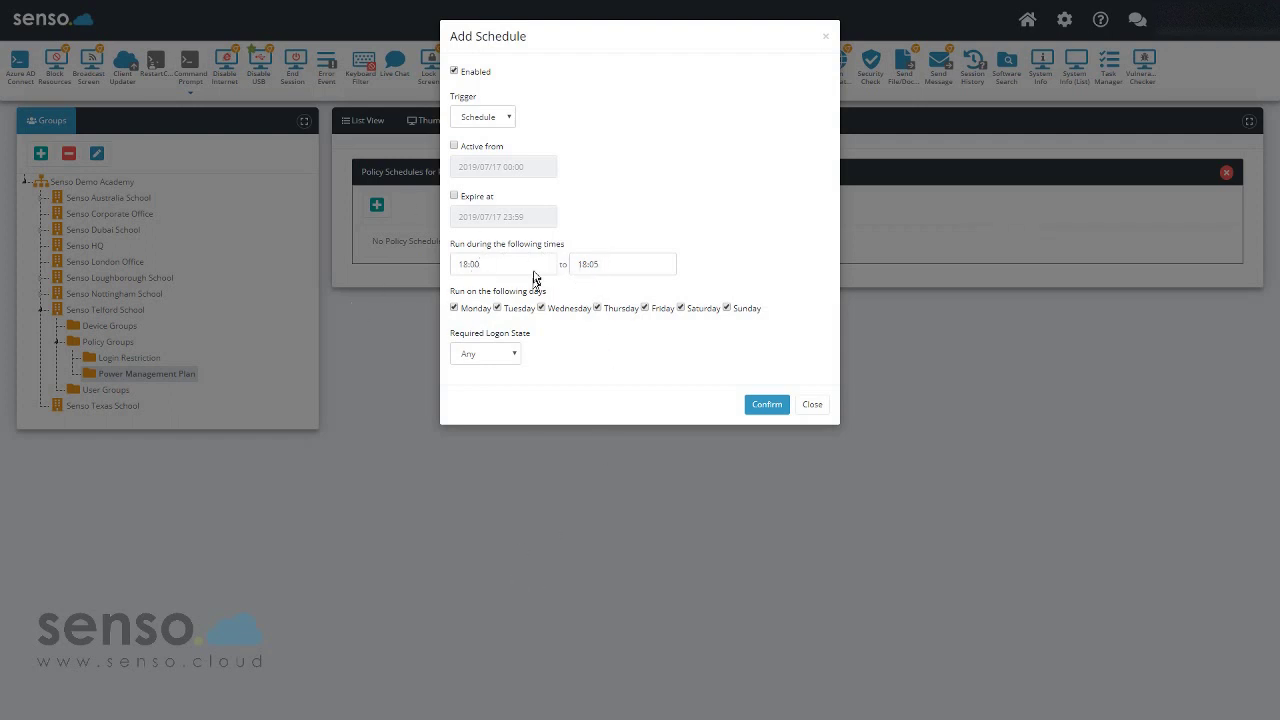
Exclude Saturday and Sunday from the schedule and set its required logon state to LoggedOff
click(681, 308)
click(726, 309)
click(627, 261)
click(700, 291)
click(515, 359)
click(488, 396)
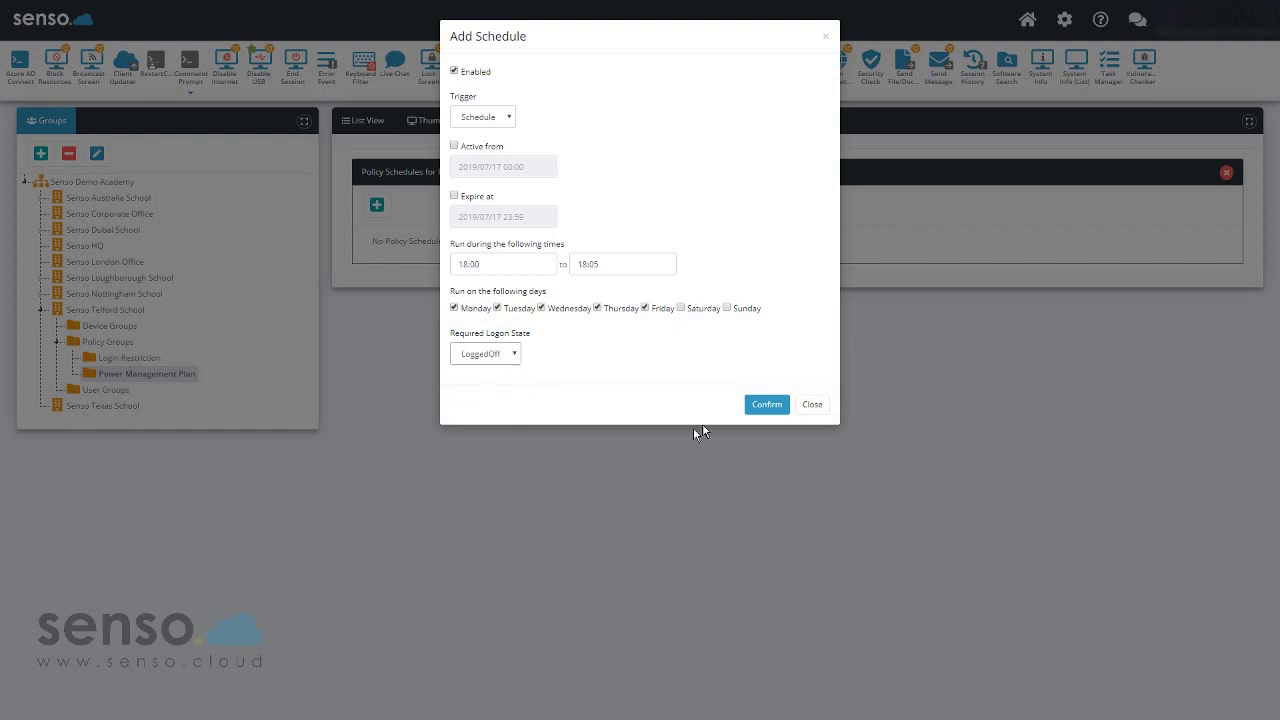
Choose the schedule's required logon state and save the schedule to the Power Management Plan policy, returning to the policy overview
click(499, 358)
click(476, 397)
click(767, 406)
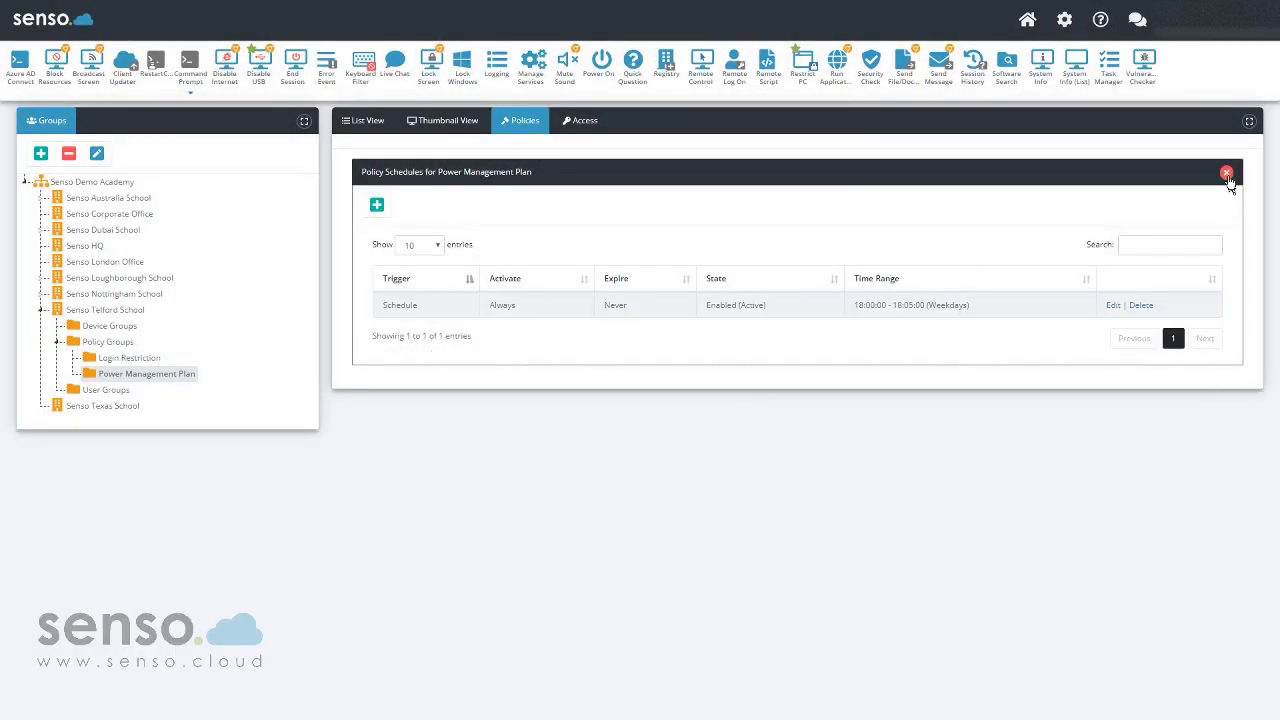
click(1226, 174)
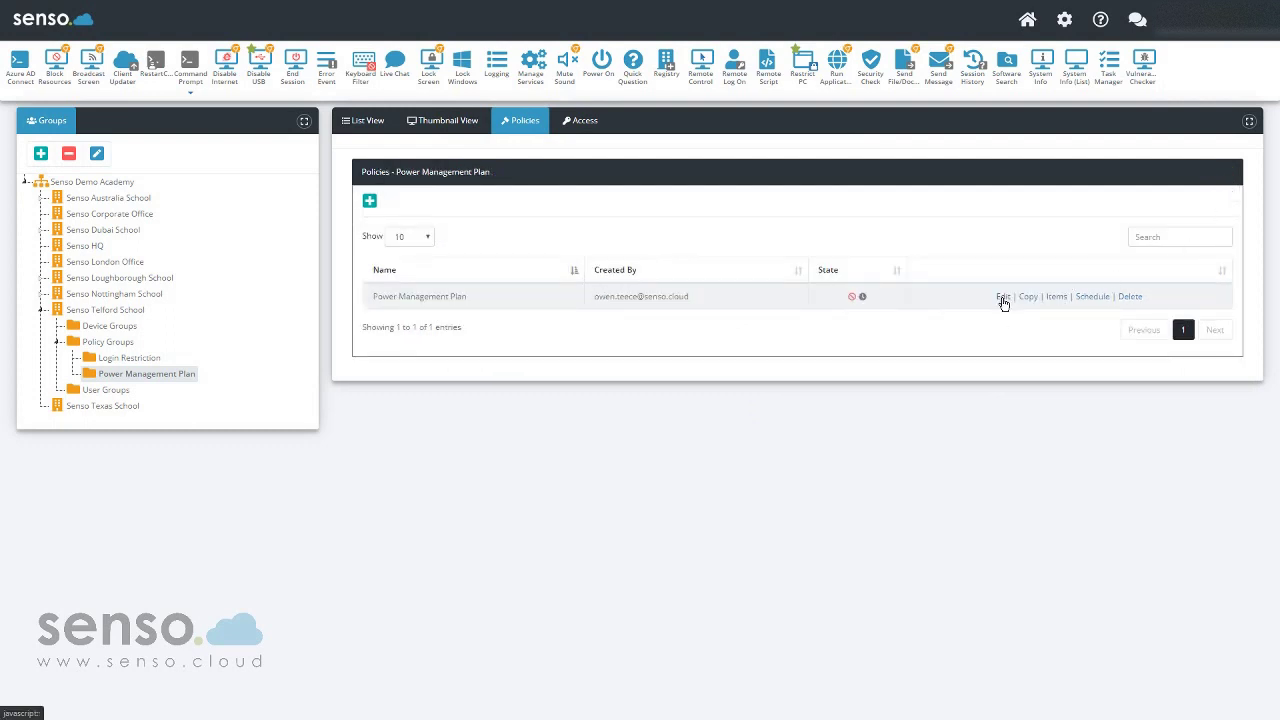
Enable the Power Management Plan policy, save it, and show the list of devices in its group
click(1003, 298)
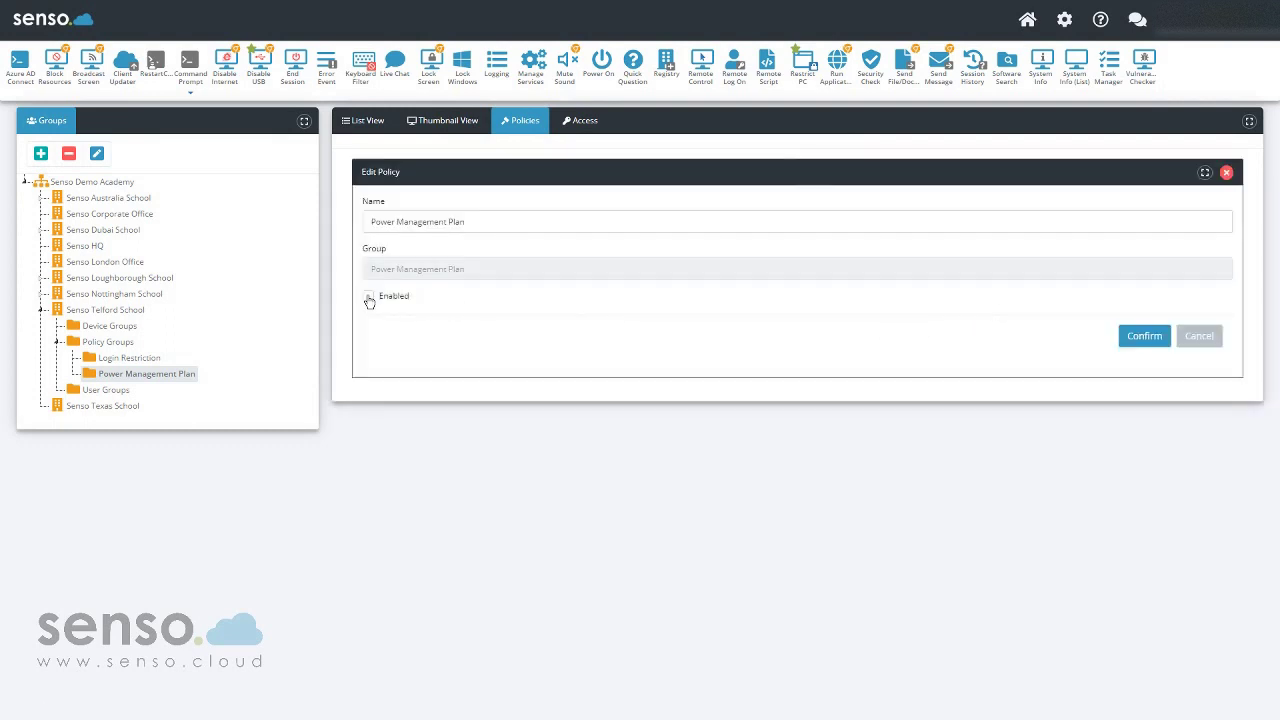
click(369, 296)
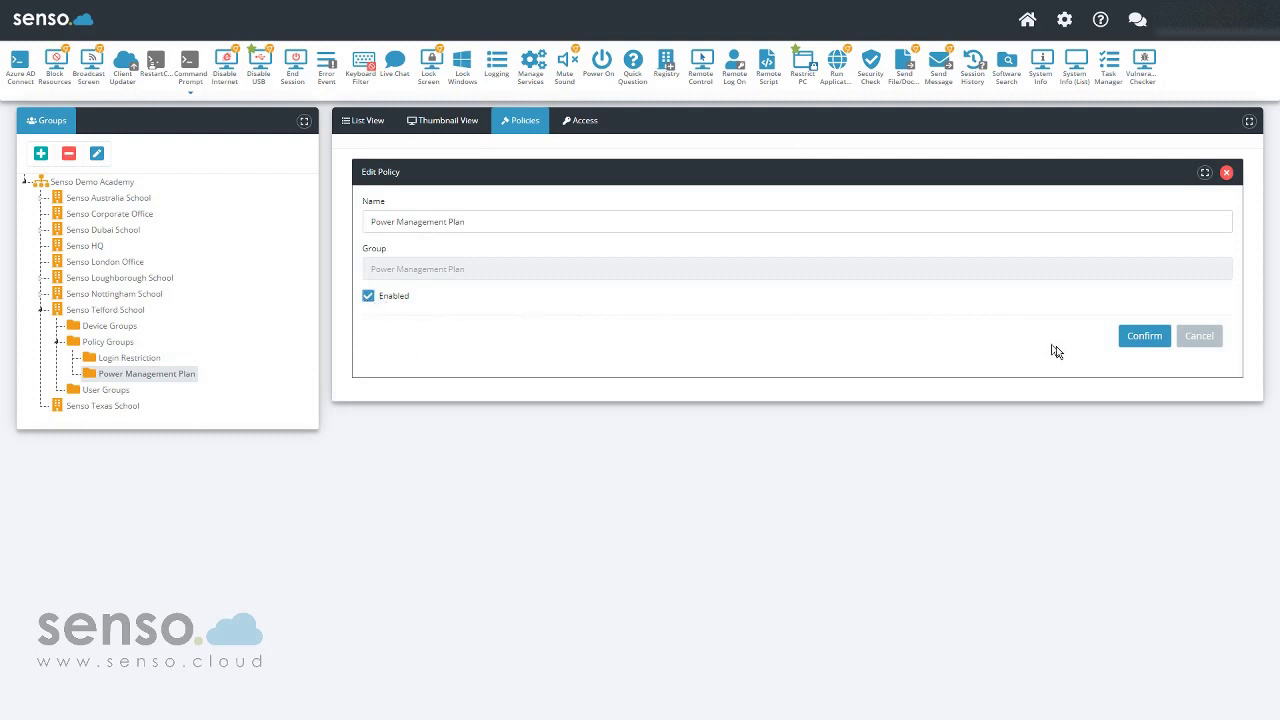
click(1144, 338)
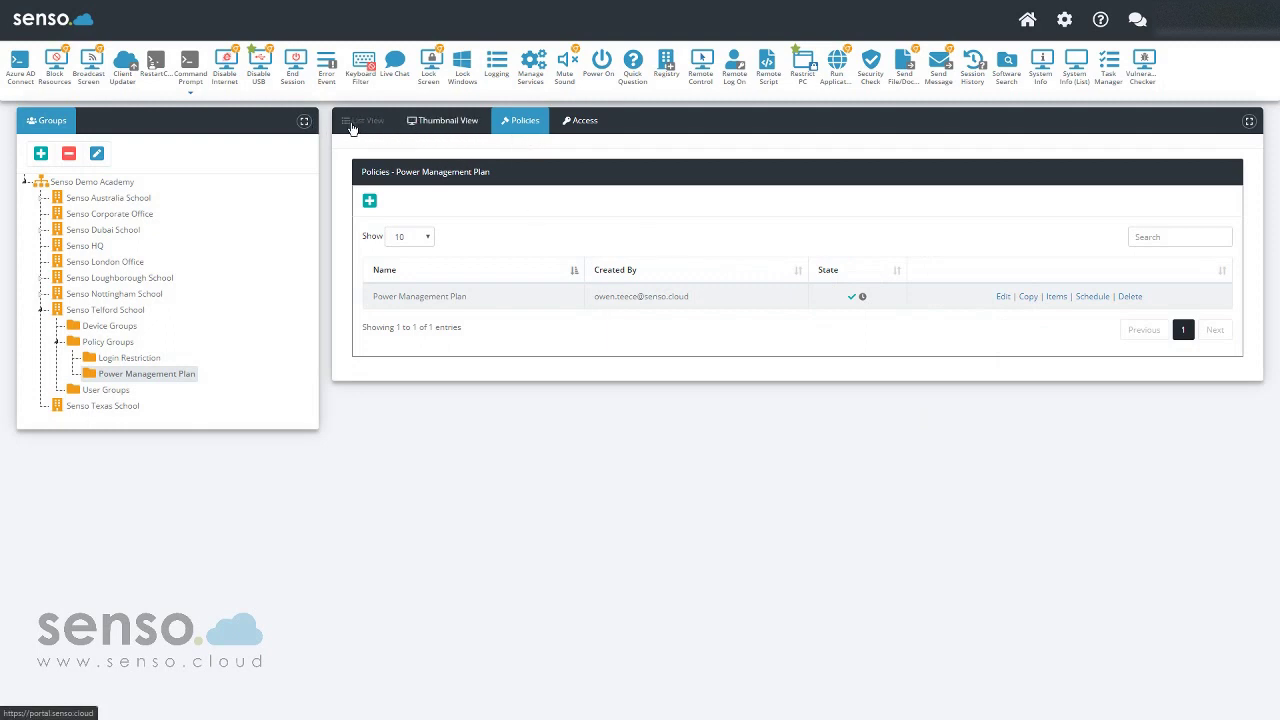
click(360, 124)
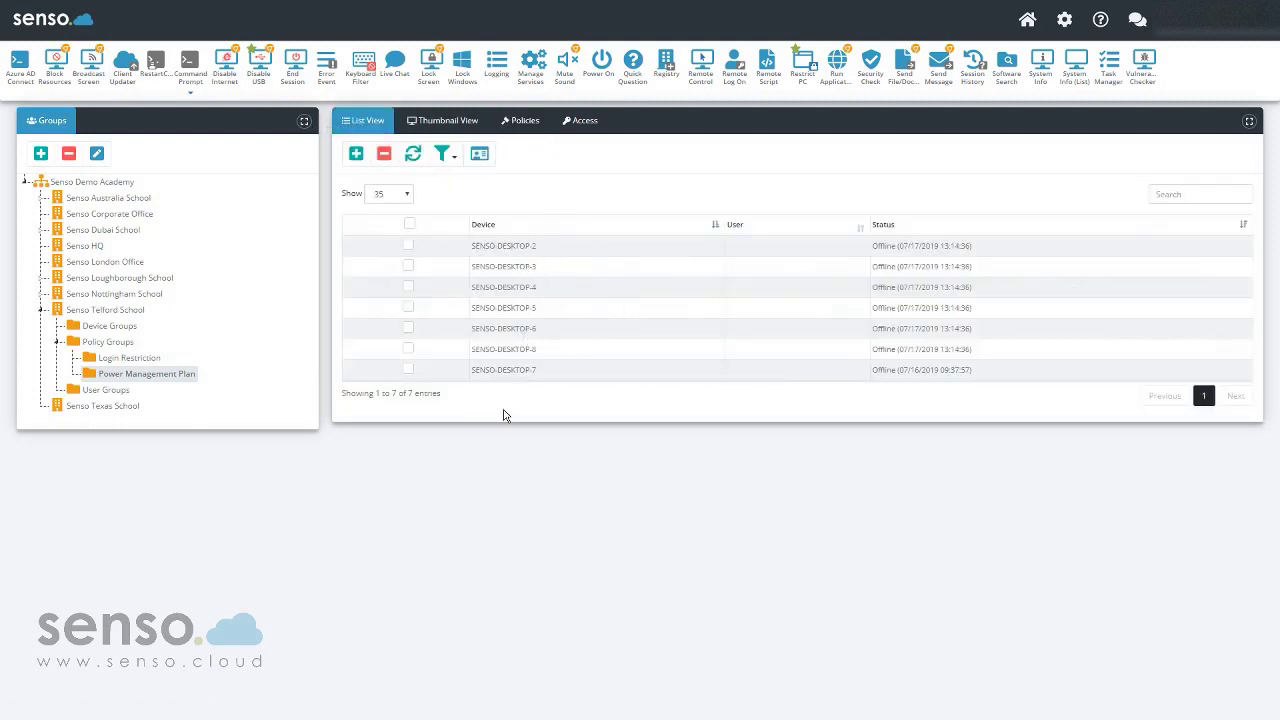